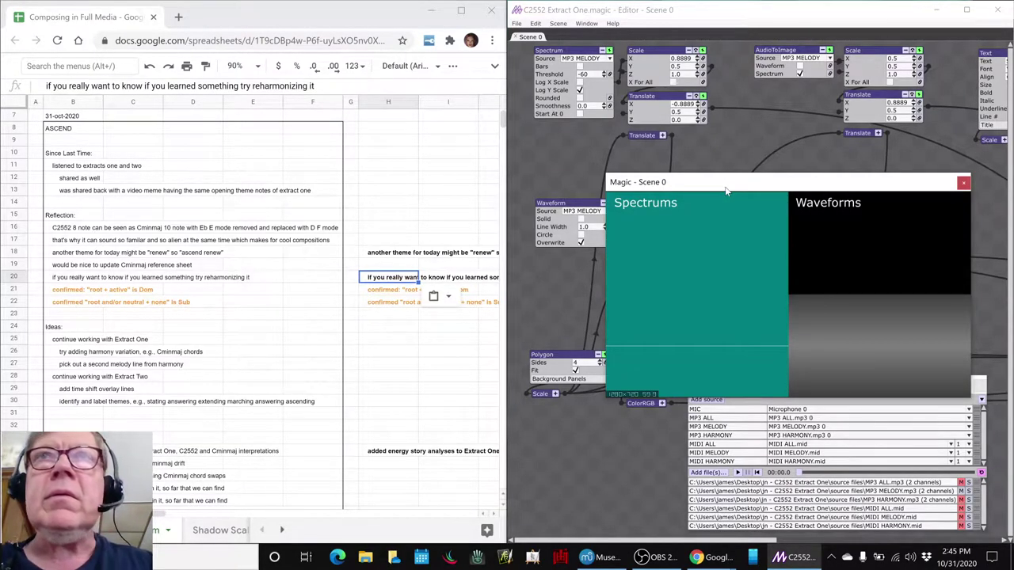
# Start the Magic animation playing and minimize the OBS recording window.
pyautogui.press('space')
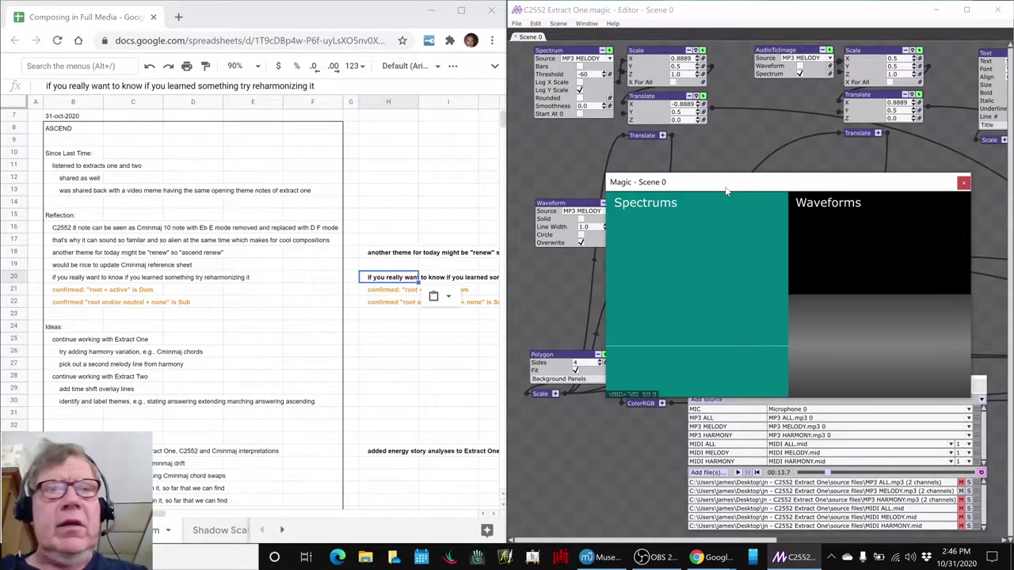
pyautogui.hotkey('alt', 'Tab')
pyautogui.hotkey('alt', 'Tab')
pyautogui.hotkey('alt', 'Tab')
pyautogui.hotkey('alt', 'Tab')
pyautogui.hotkey('alt', 'Tab')
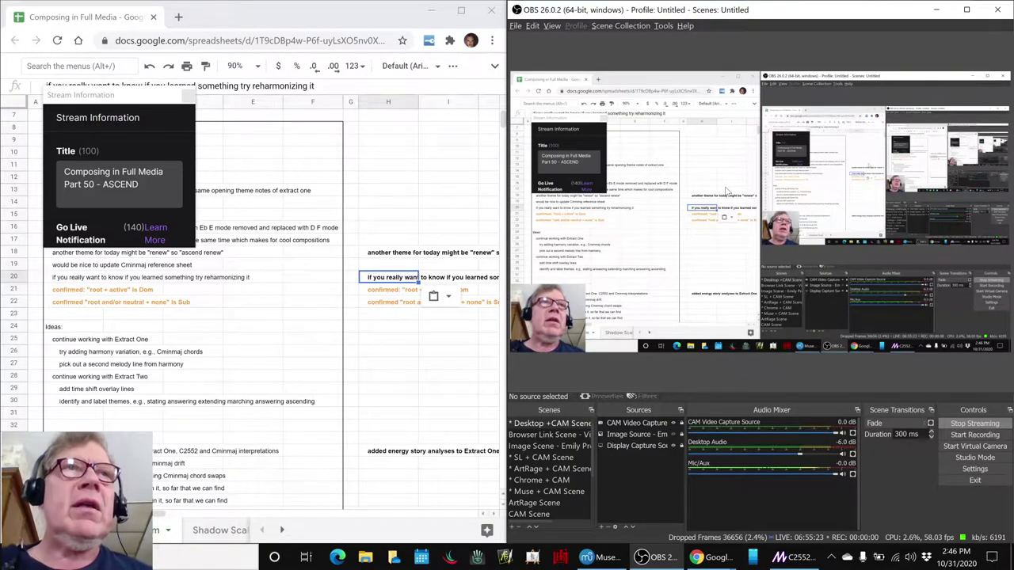
pyautogui.click(655, 557)
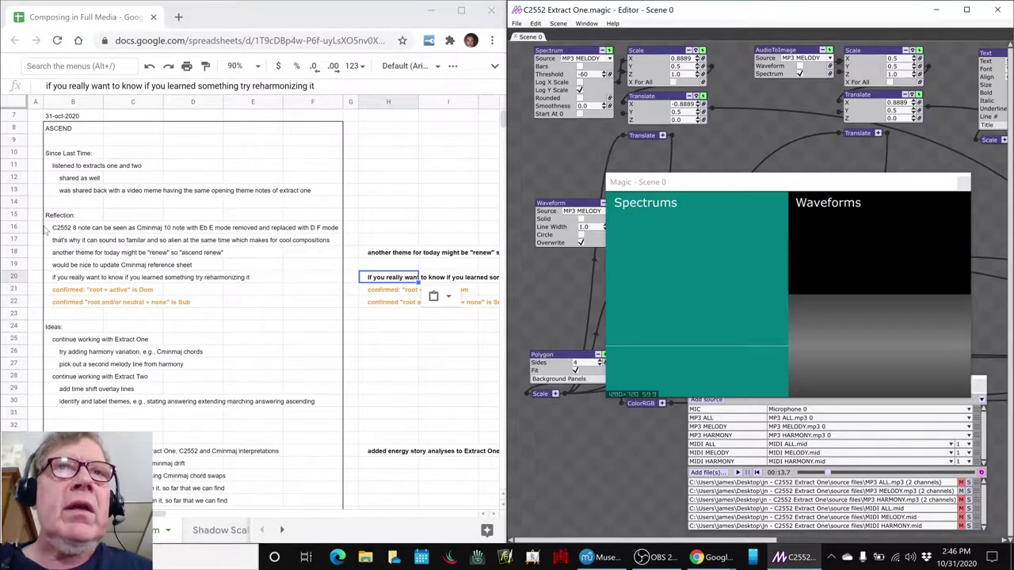
# Review the notes in cells H18, H20 and B34, then scroll down to the Results section.
pyautogui.click(372, 255)
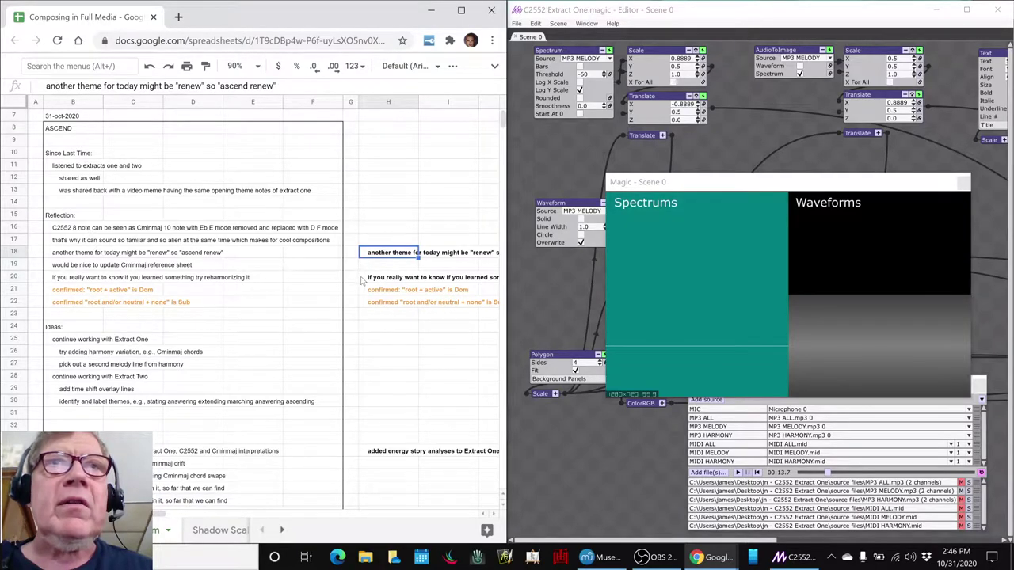
pyautogui.click(363, 280)
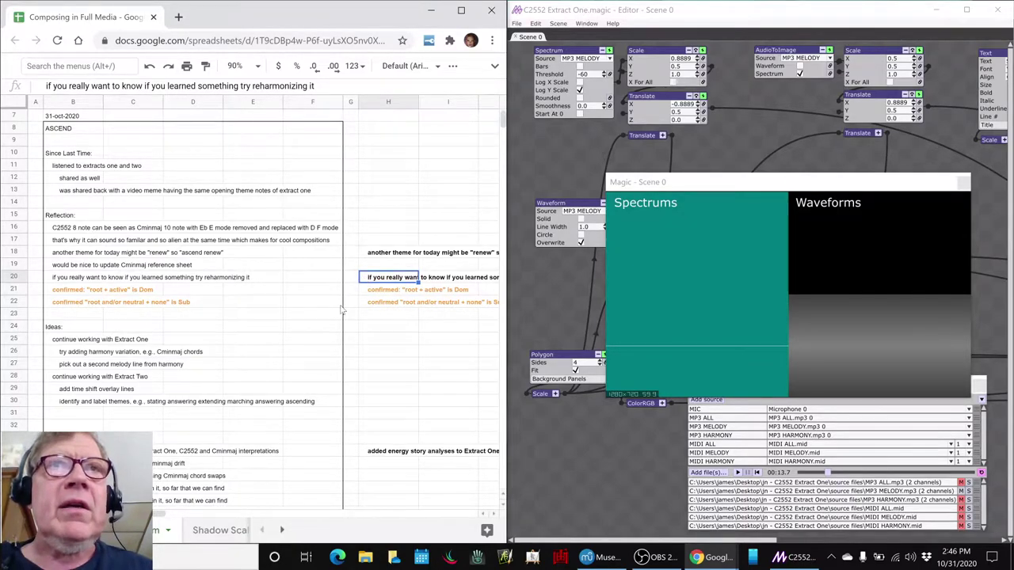
pyautogui.click(73, 450)
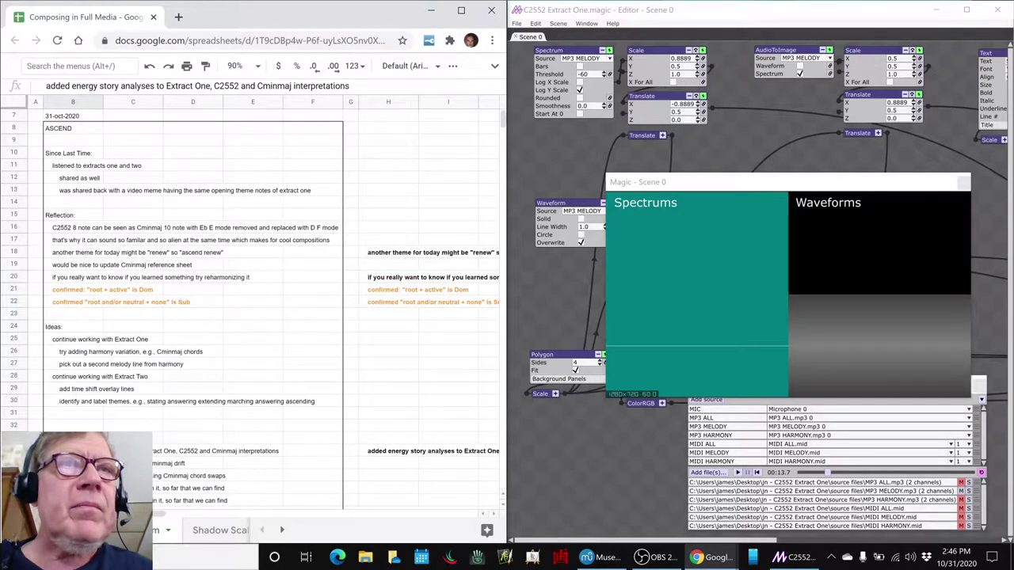
pyautogui.scroll(-2, 269, 316)
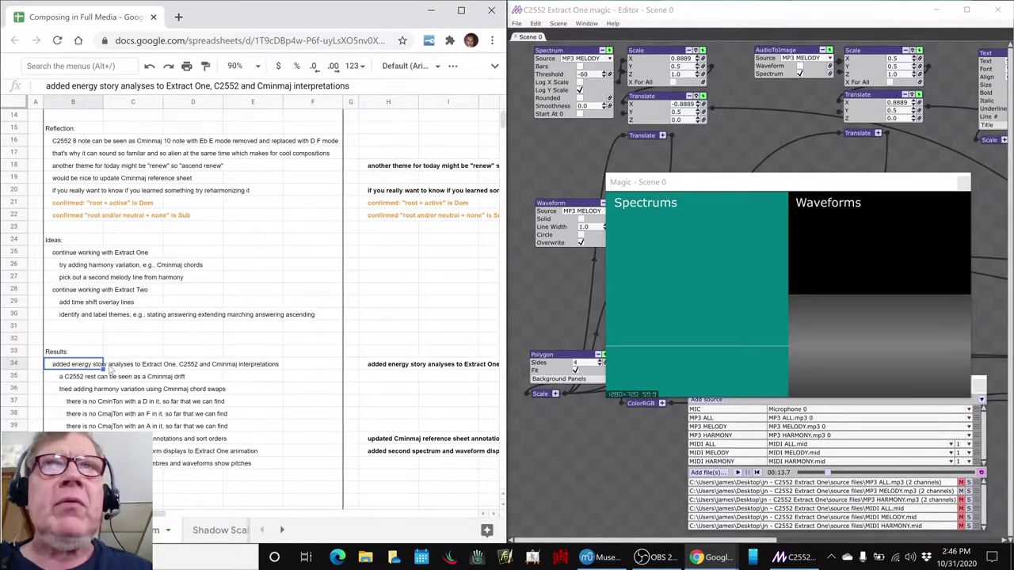
# Switch to MuseScore and play the original C2552 Extract One score.
pyautogui.hotkey('alt', 'Tab')
pyautogui.hotkey('alt', 'Tab')
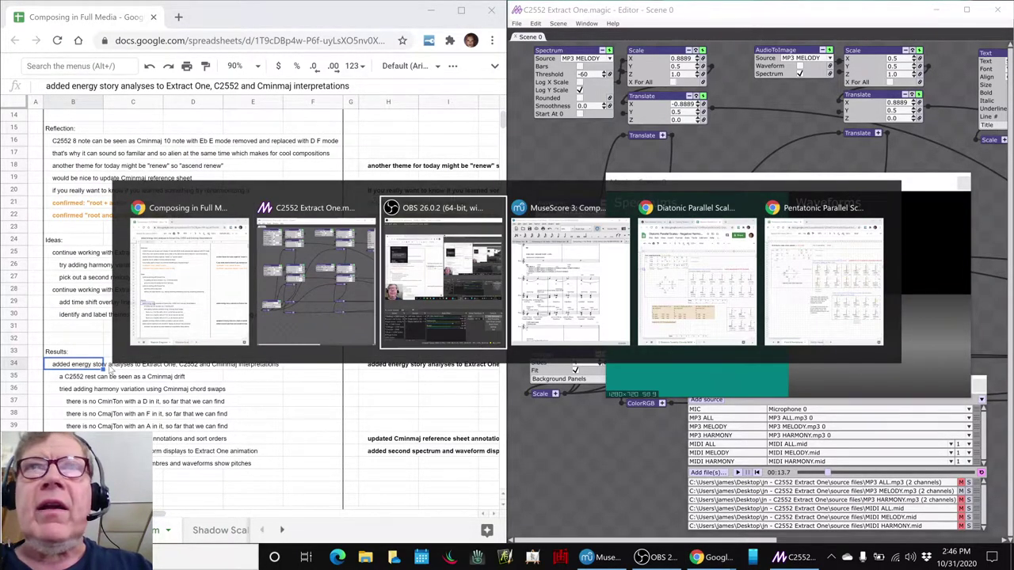
pyautogui.hotkey('alt', 'Tab')
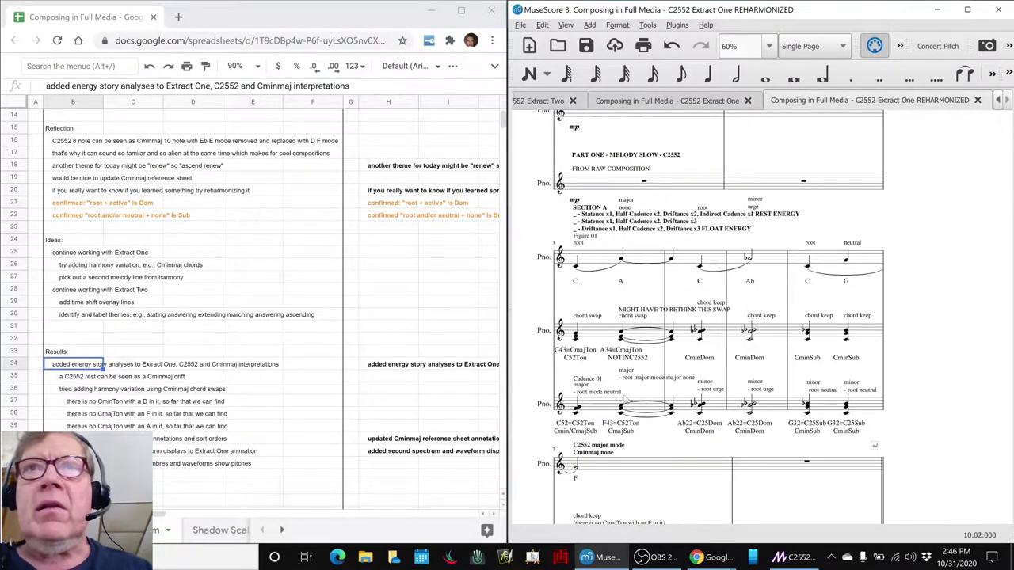
pyautogui.click(667, 101)
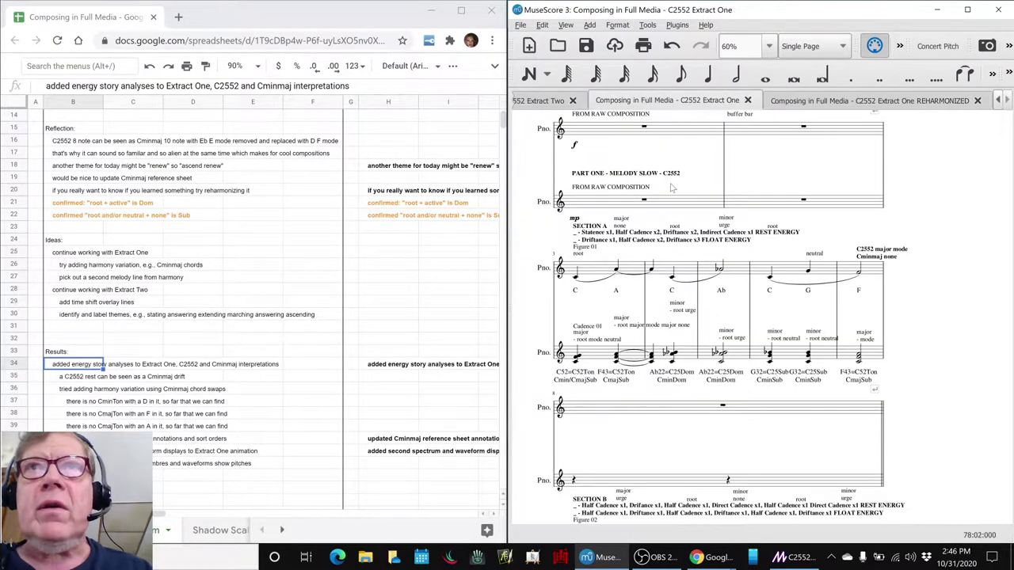
pyautogui.scroll(2, 638, 250)
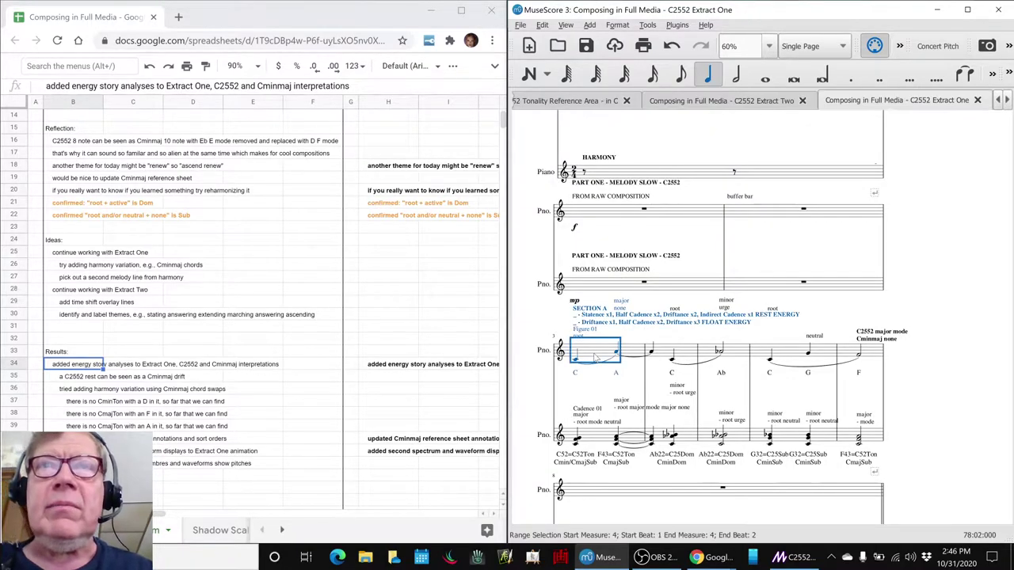
pyautogui.press('space')
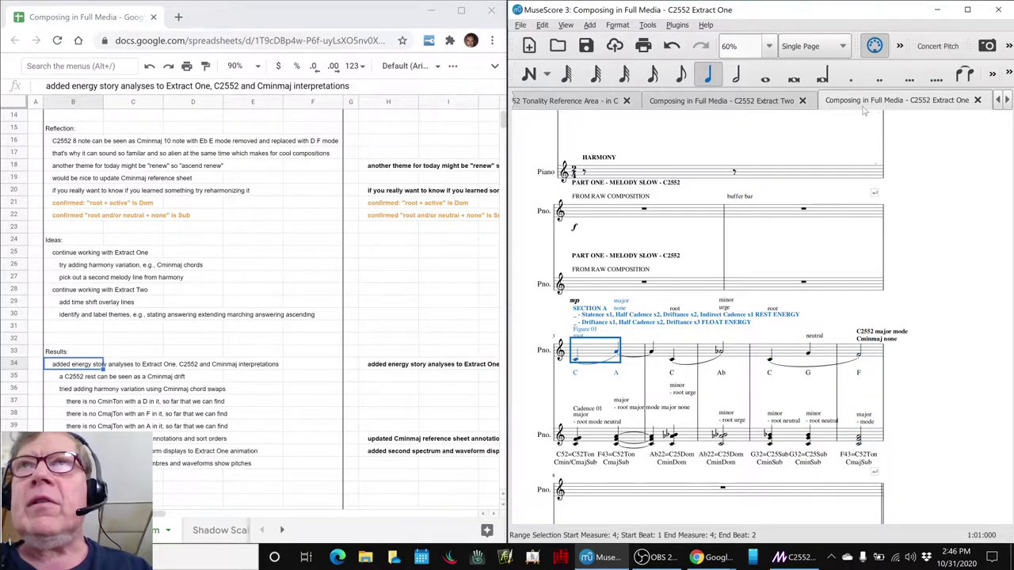
# Play the REHARMONIZED score from measure 1, then stop playback.
pyautogui.click(1007, 100)
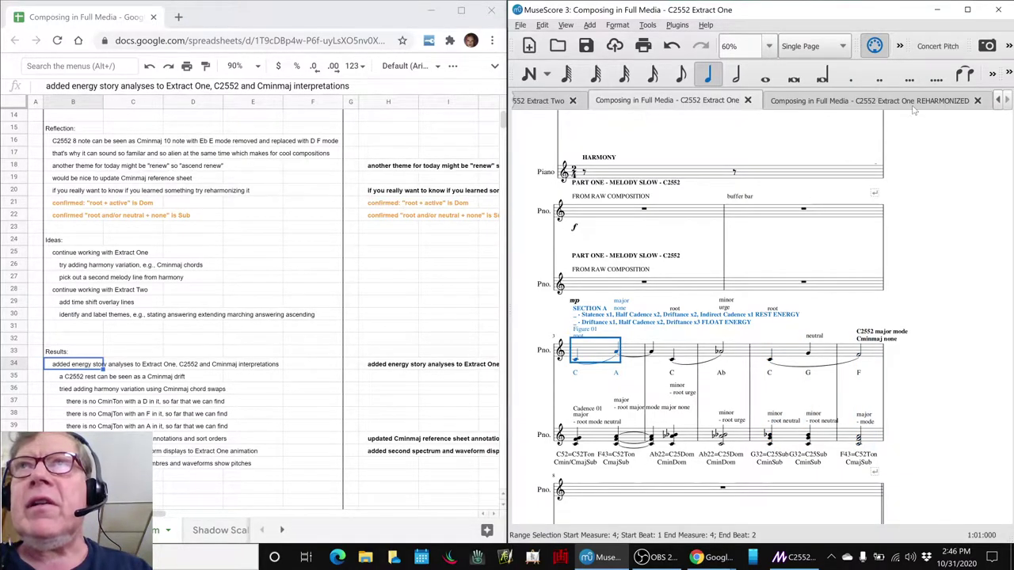
pyautogui.click(915, 106)
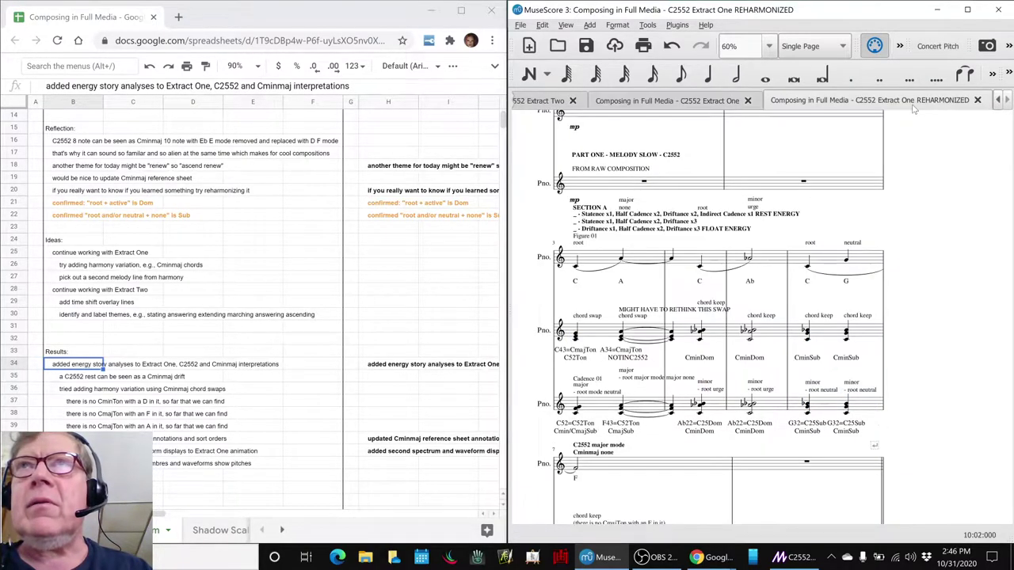
pyautogui.click(606, 262)
pyautogui.press('space')
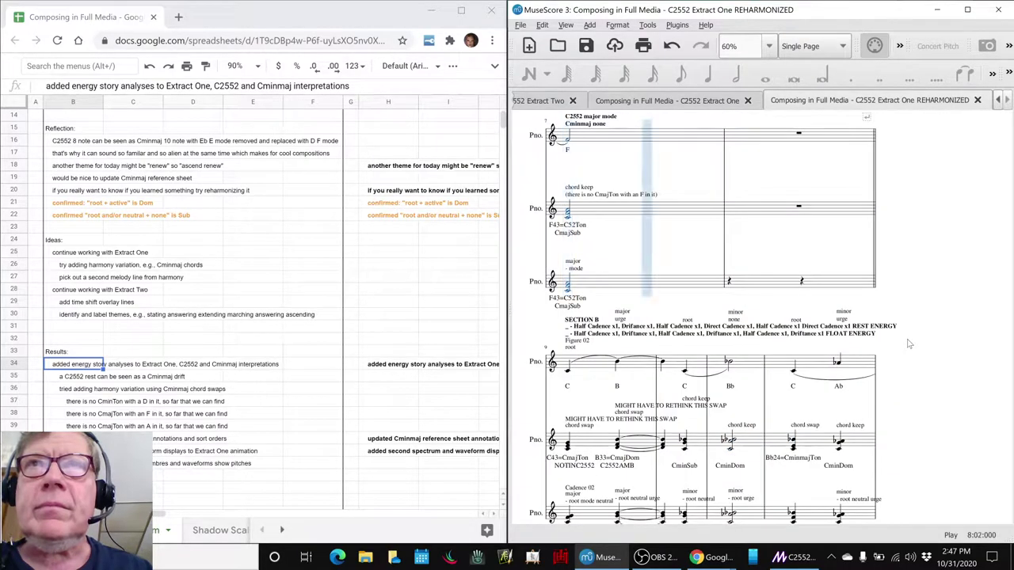
pyautogui.press('space')
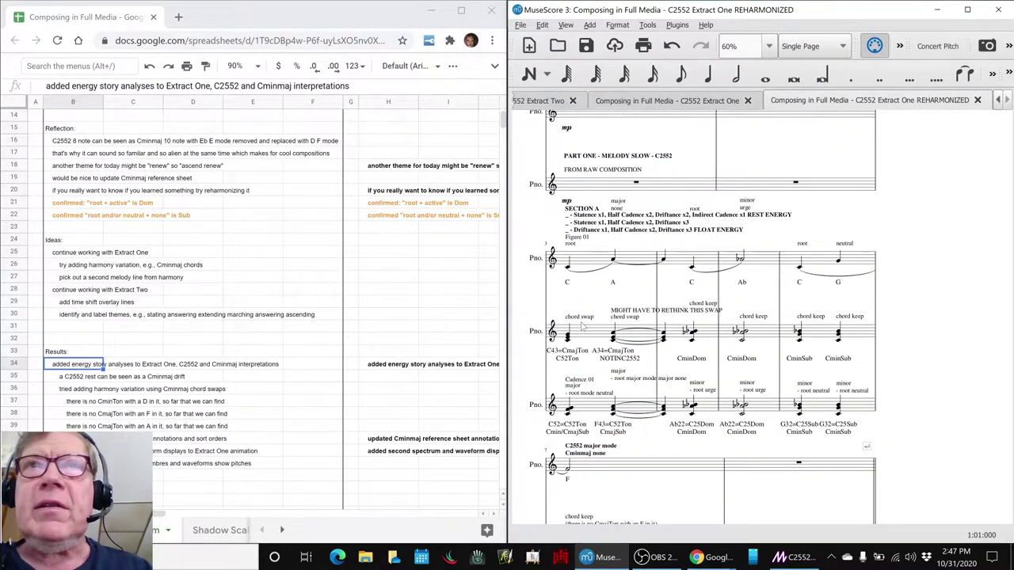
# Inspect the measure-4 chord swap, its 'MIGHT HAVE TO RETHINK THIS SWAP' note and NOTINC2552 lyric, then select cell B19.
pyautogui.click(580, 328)
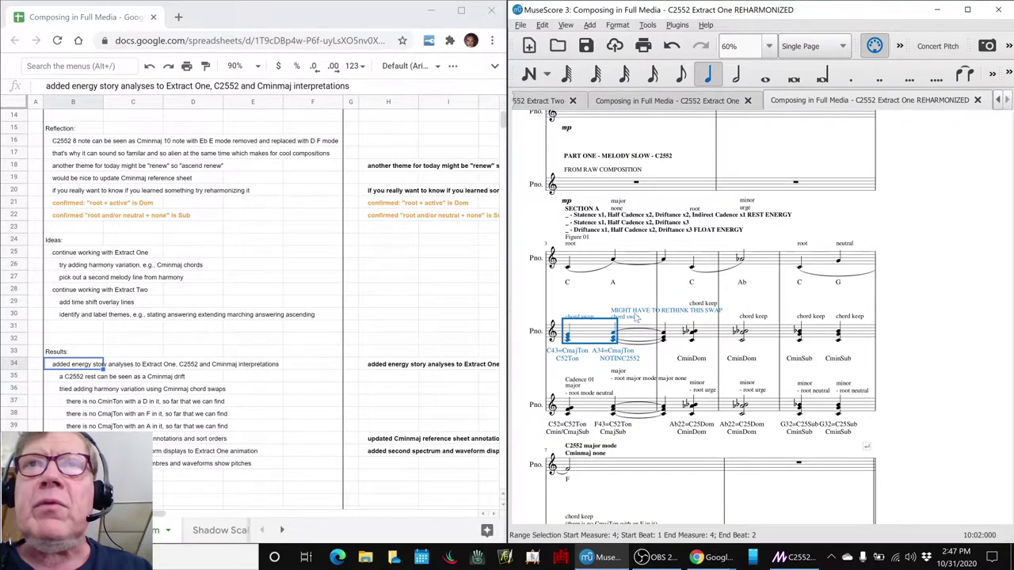
pyautogui.click(637, 316)
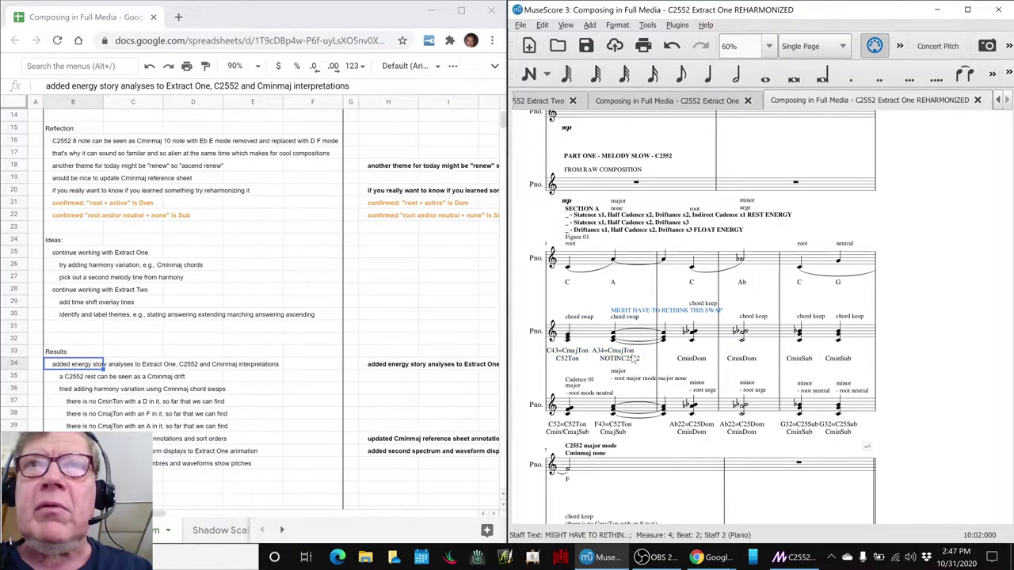
pyautogui.click(625, 359)
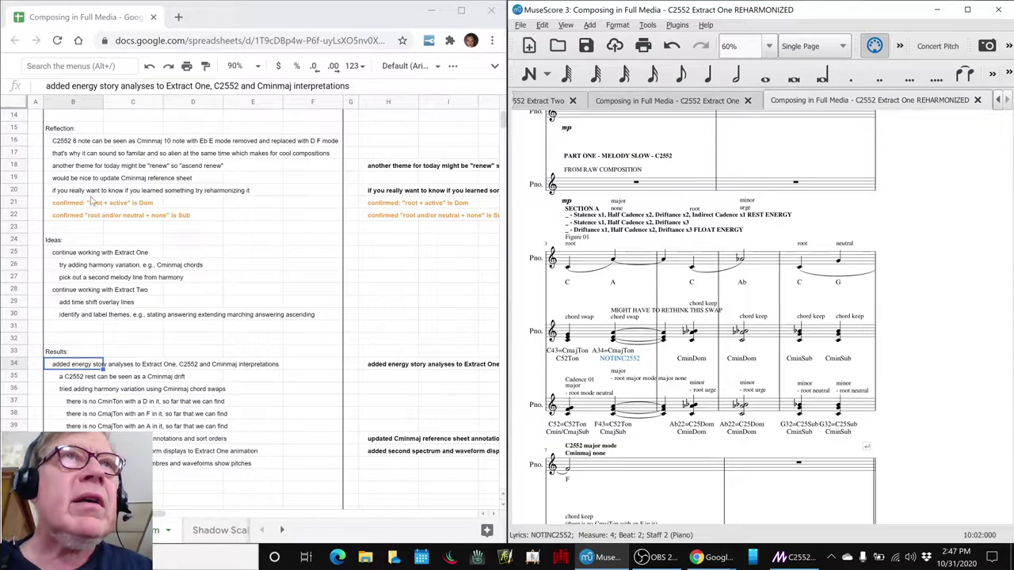
pyautogui.click(91, 181)
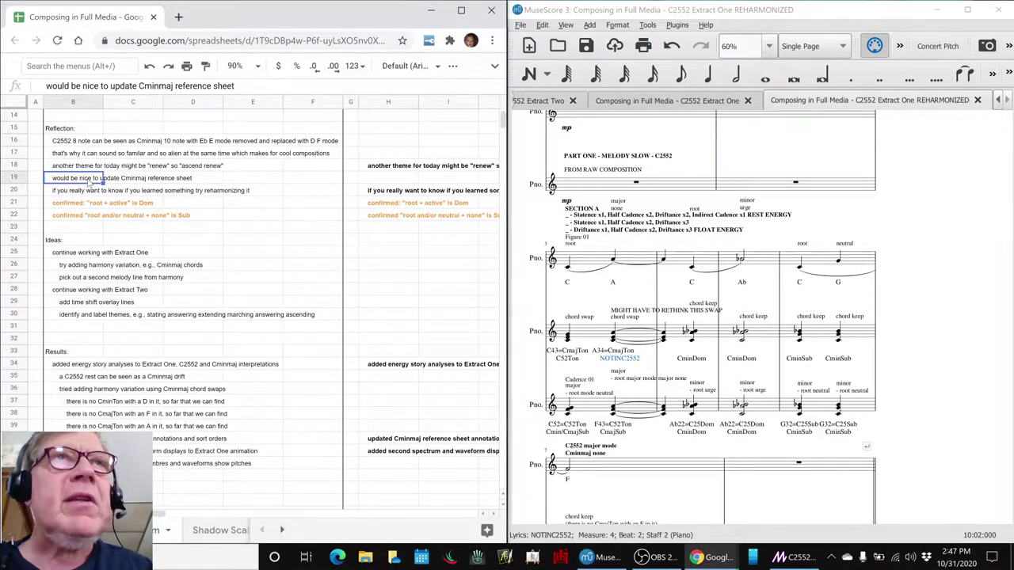
# In the Diatonic Parallel Scales sheet, check the Cmin and Cmaj cells in rows 24-25.
pyautogui.hotkey('alt', 'Tab')
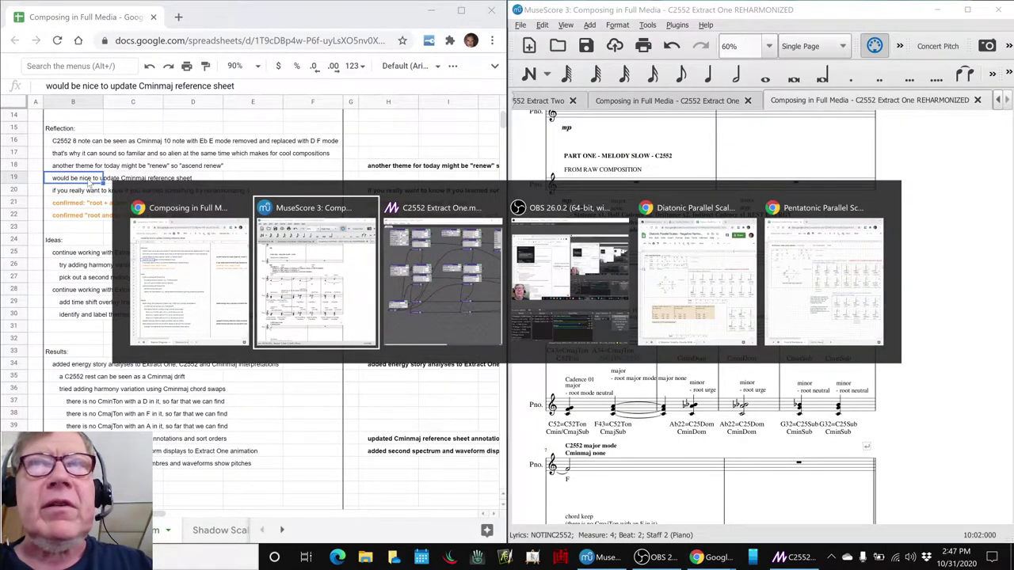
pyautogui.hotkey('alt', 'Tab')
pyautogui.hotkey('alt', 'Tab')
pyautogui.hotkey('alt', 'Tab')
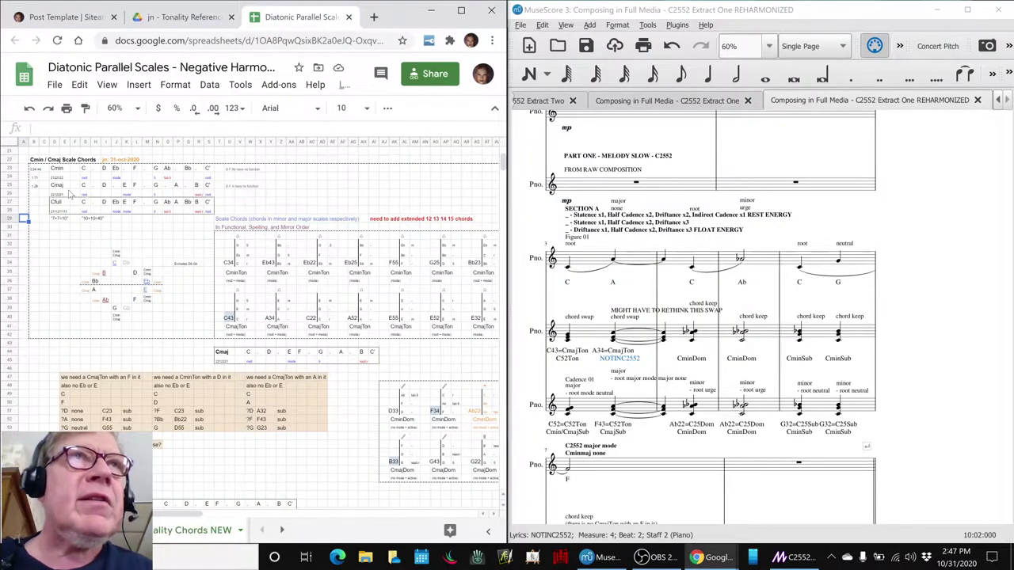
pyautogui.scroll(2, 72, 195)
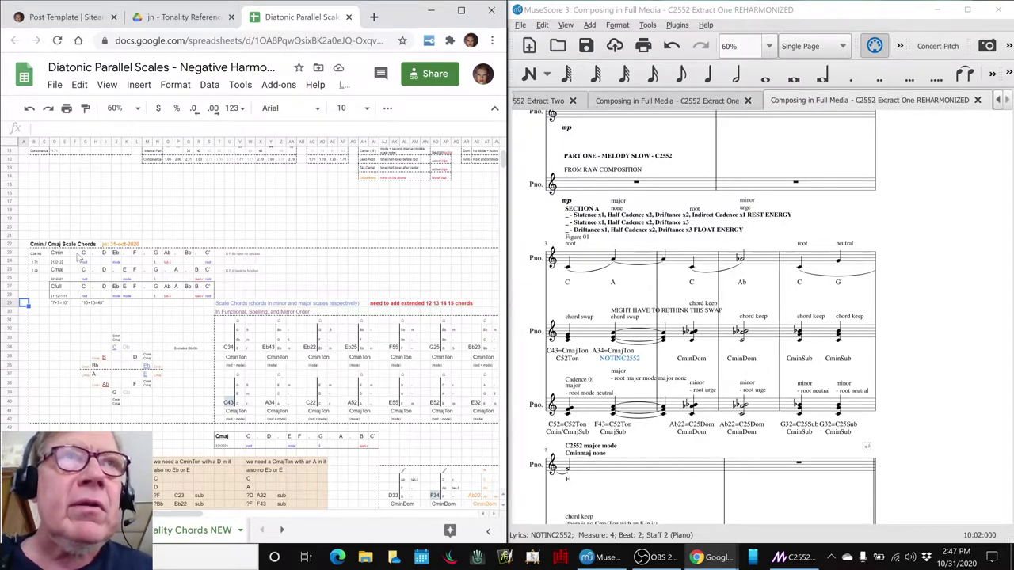
pyautogui.click(65, 254)
pyautogui.click(65, 270)
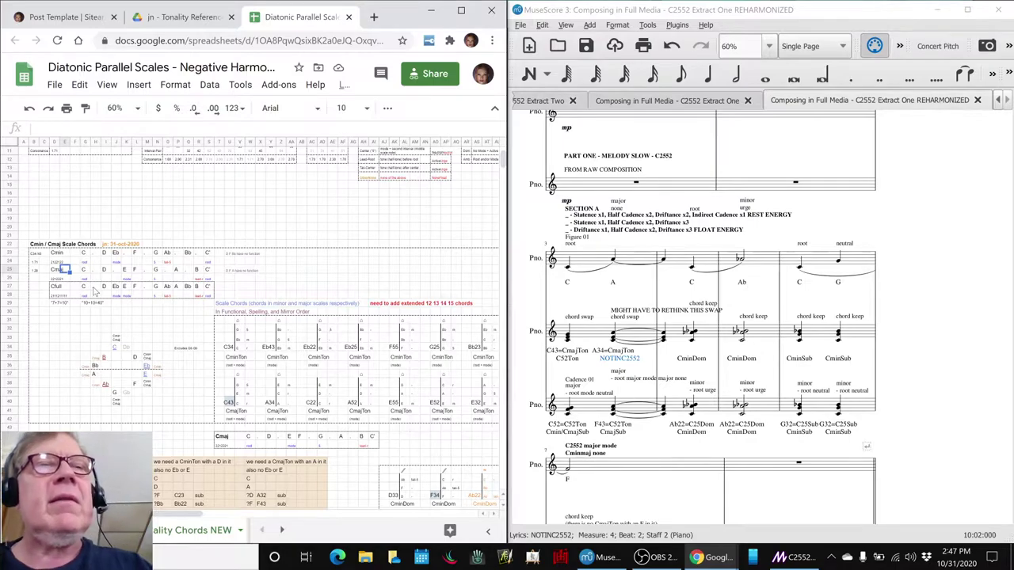
# Compare the pentatonic sheet's 5+5=8 note with the diatonic sheet's 7+7=10 note.
pyautogui.hotkey('alt', 'Tab')
pyautogui.hotkey('alt', 'Tab')
pyautogui.hotkey('alt', 'Tab')
pyautogui.hotkey('alt', 'Tab')
pyautogui.hotkey('alt', 'Tab')
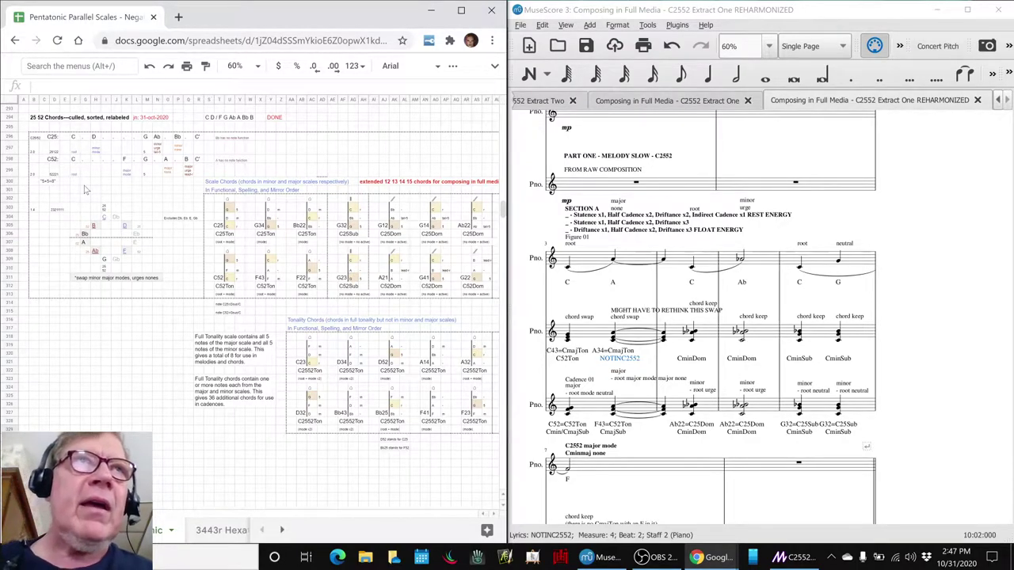
pyautogui.click(44, 182)
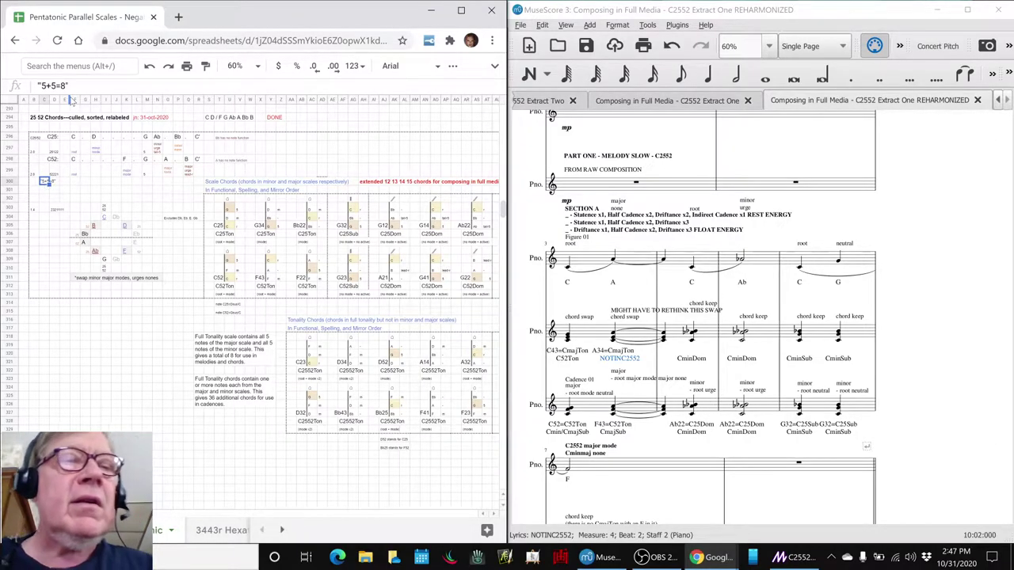
pyautogui.hotkey('alt', 'Tab')
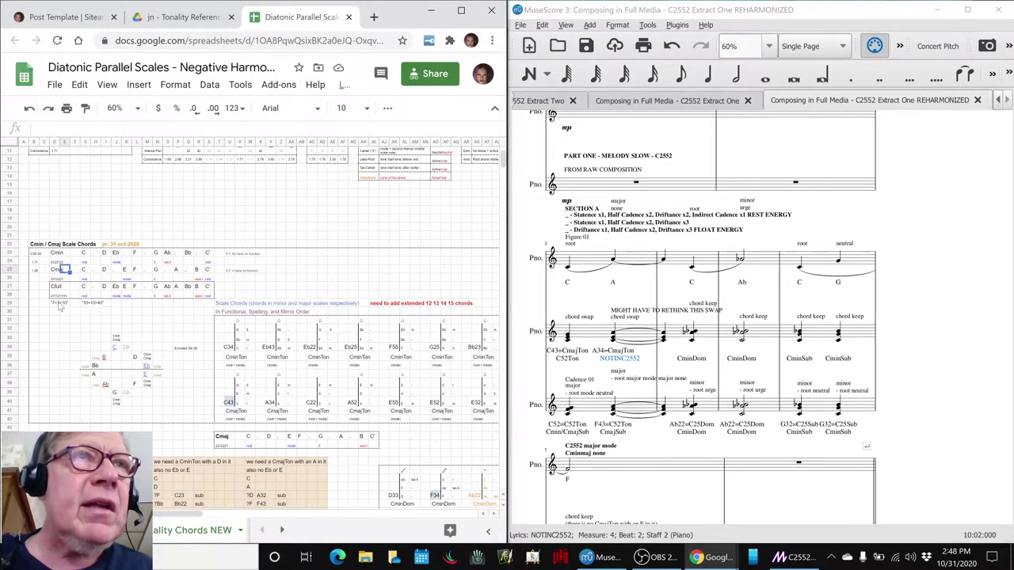
pyautogui.click(59, 305)
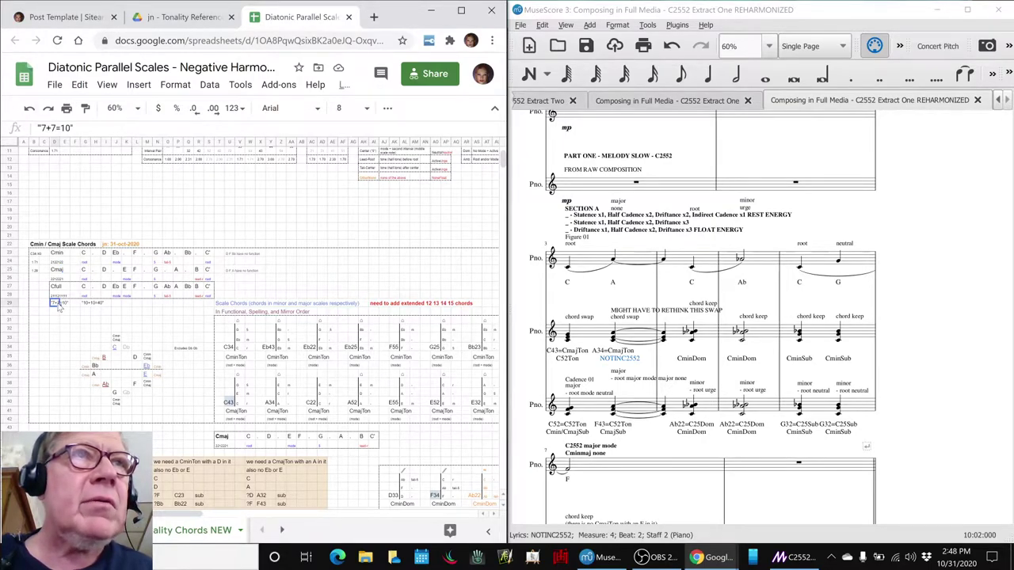
pyautogui.click(260, 392)
pyautogui.scroll(-4, 260, 392)
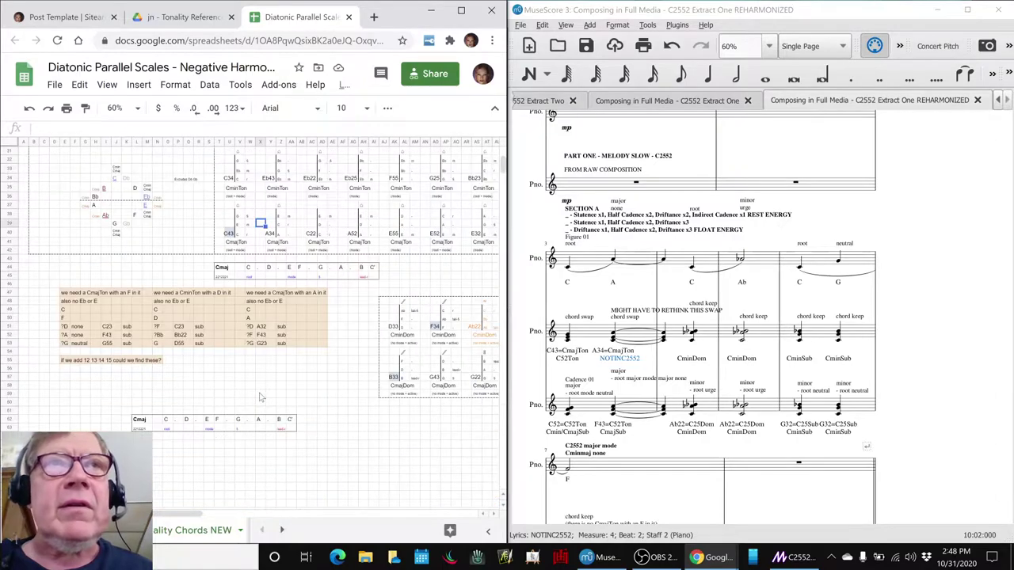
pyautogui.click(67, 293)
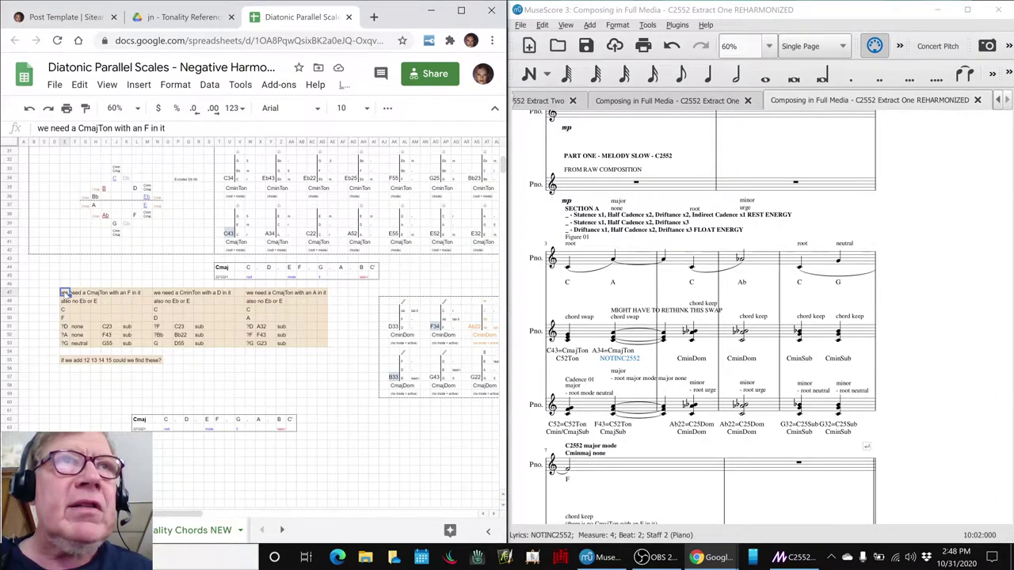
pyautogui.click(128, 326)
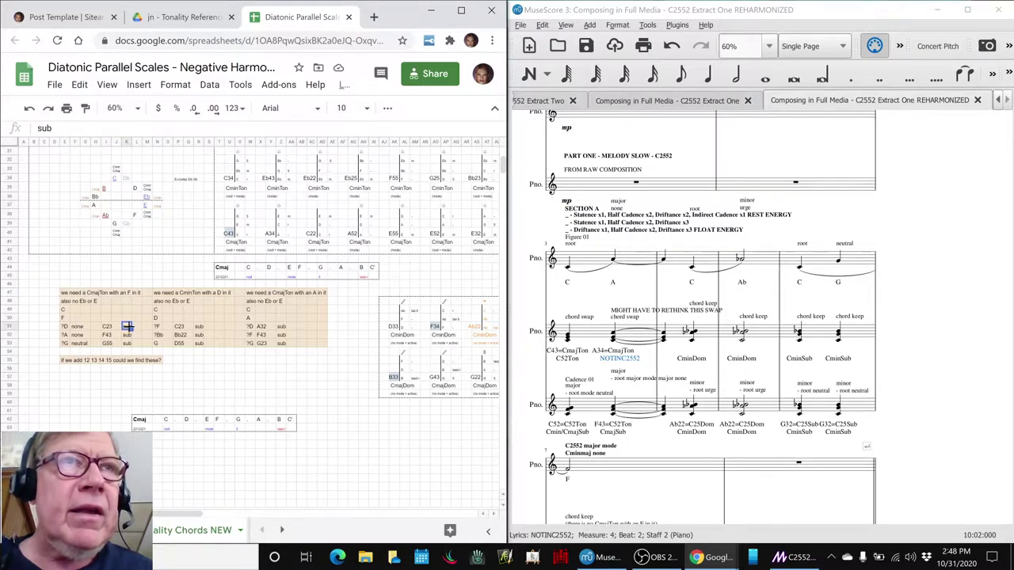
pyautogui.click(162, 294)
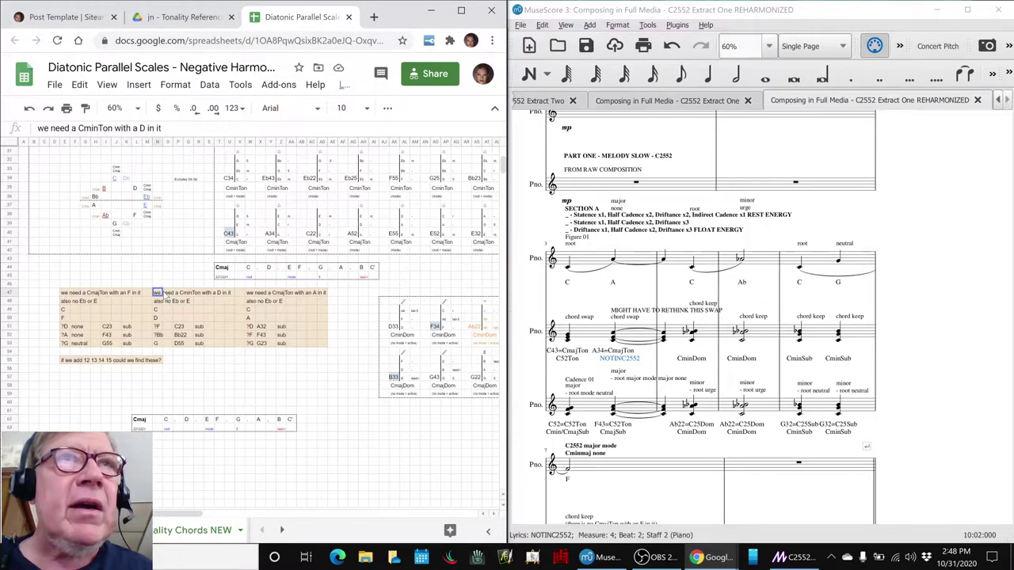
pyautogui.click(198, 327)
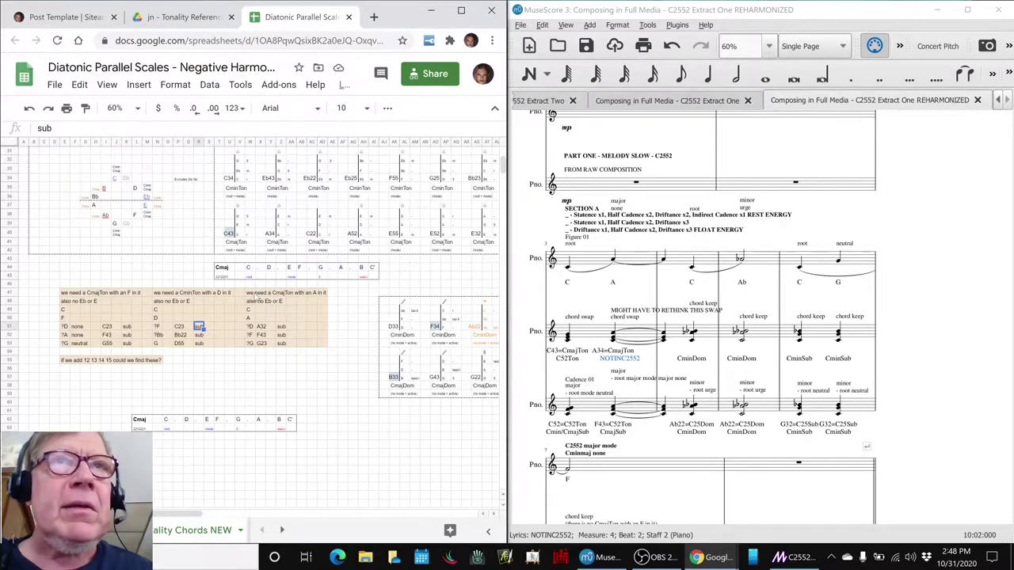
pyautogui.click(257, 293)
pyautogui.click(281, 327)
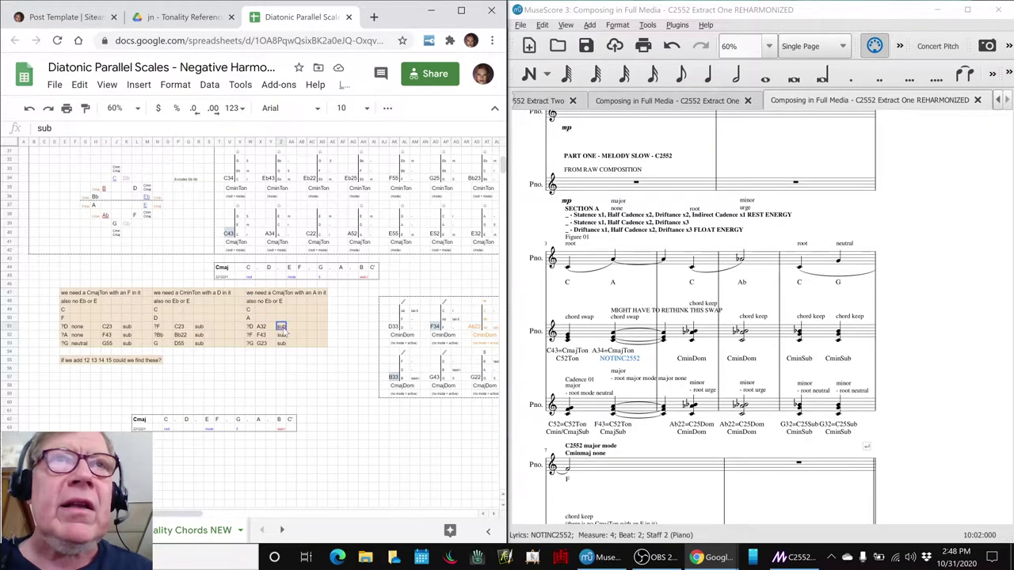
pyautogui.scroll(10, 268, 337)
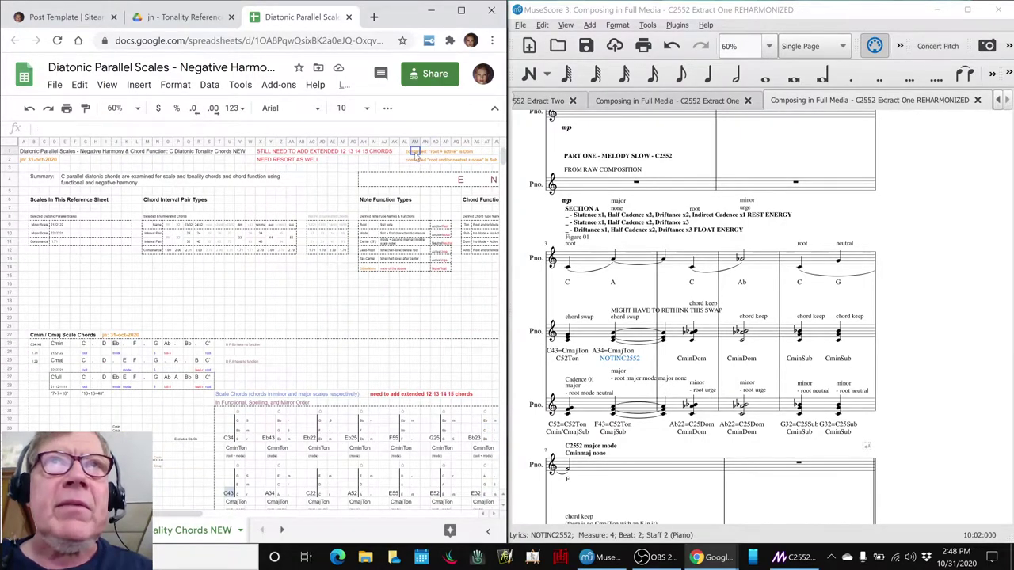
pyautogui.click(406, 158)
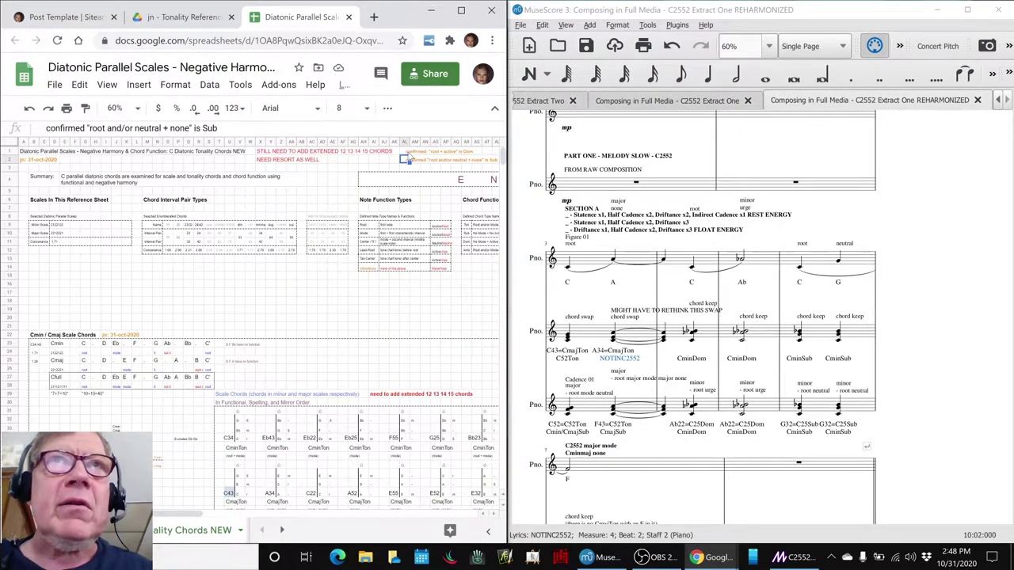
pyautogui.scroll(-13, 365, 248)
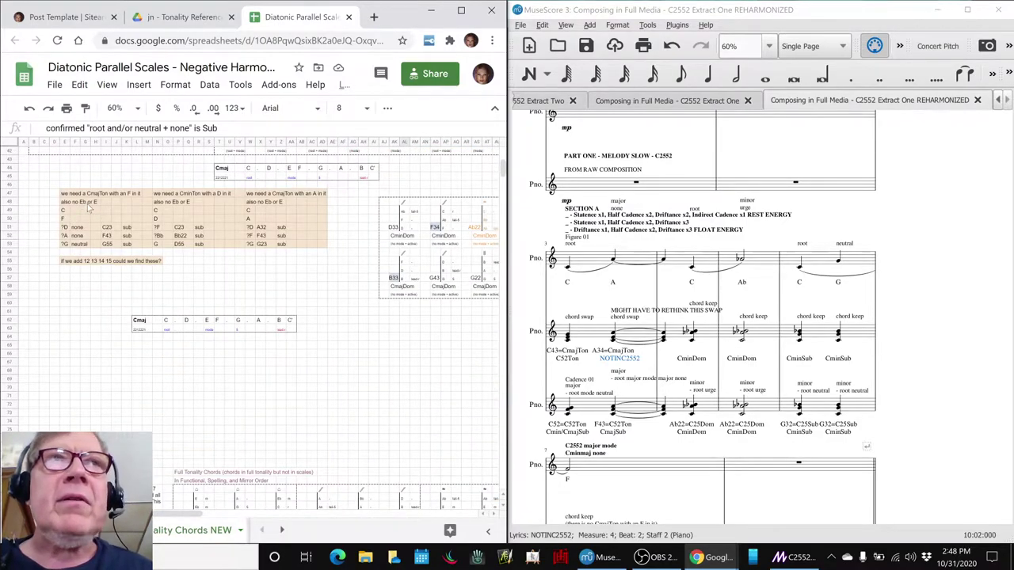
pyautogui.click(1002, 379)
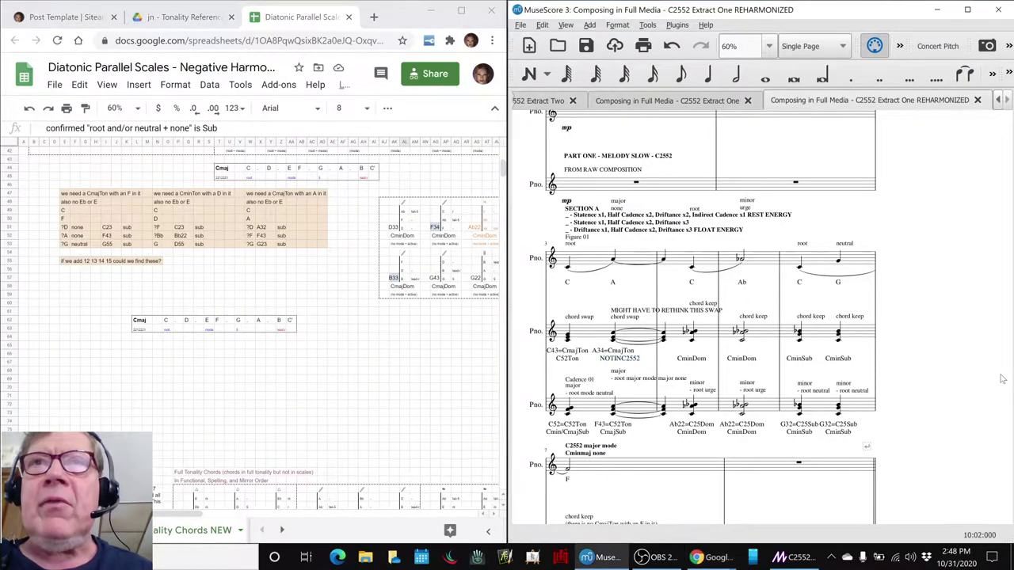
pyautogui.scroll(2, 975, 358)
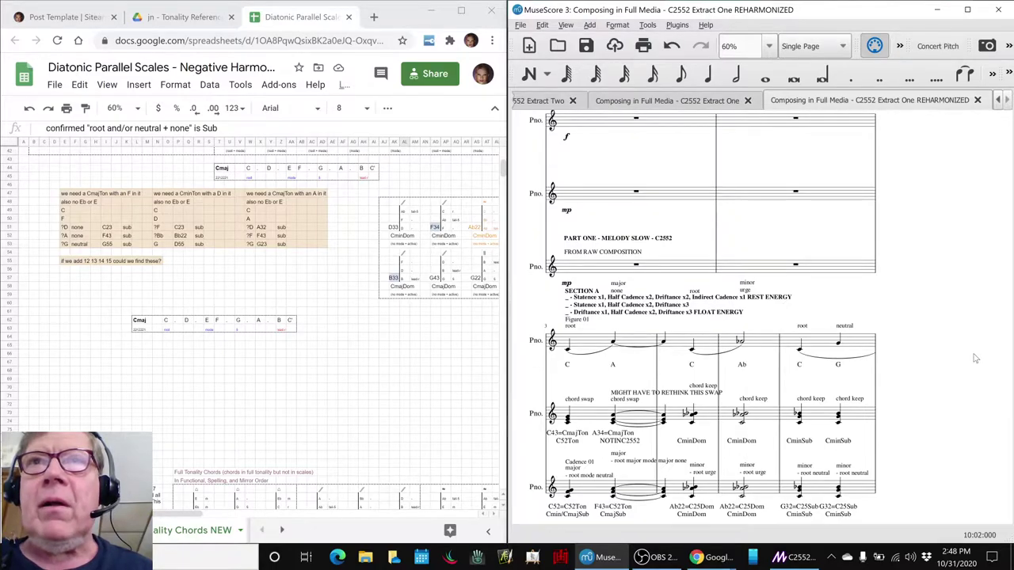
pyautogui.scroll(-2, 976, 358)
pyautogui.scroll(1, 975, 359)
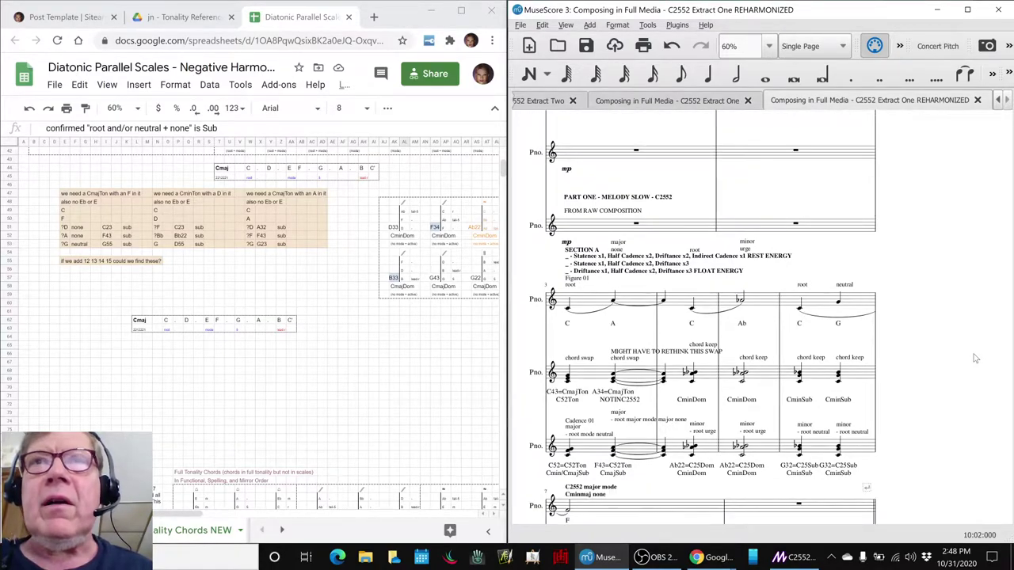
pyautogui.keyDown('shift'); pyautogui.click(591, 378); pyautogui.keyUp('shift')
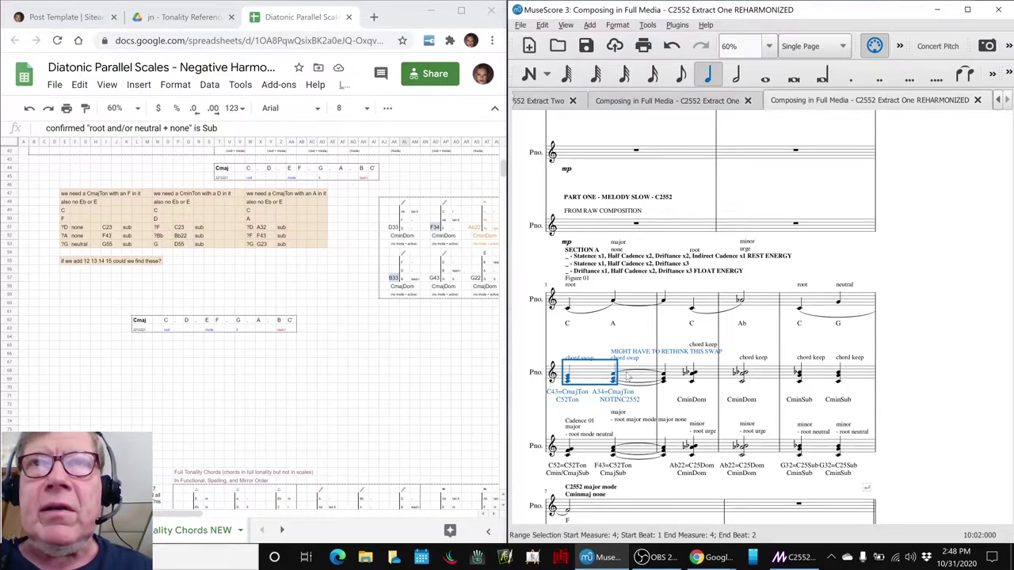
pyautogui.keyDown('shift'); pyautogui.click(742, 382); pyautogui.keyUp('shift')
pyautogui.scroll(-1, 768, 382)
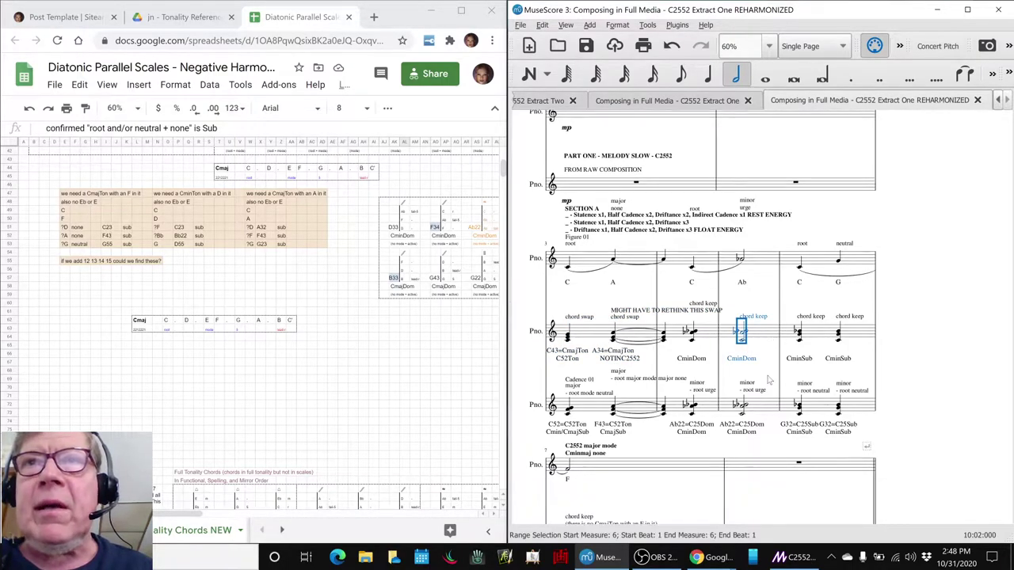
pyautogui.click(757, 426)
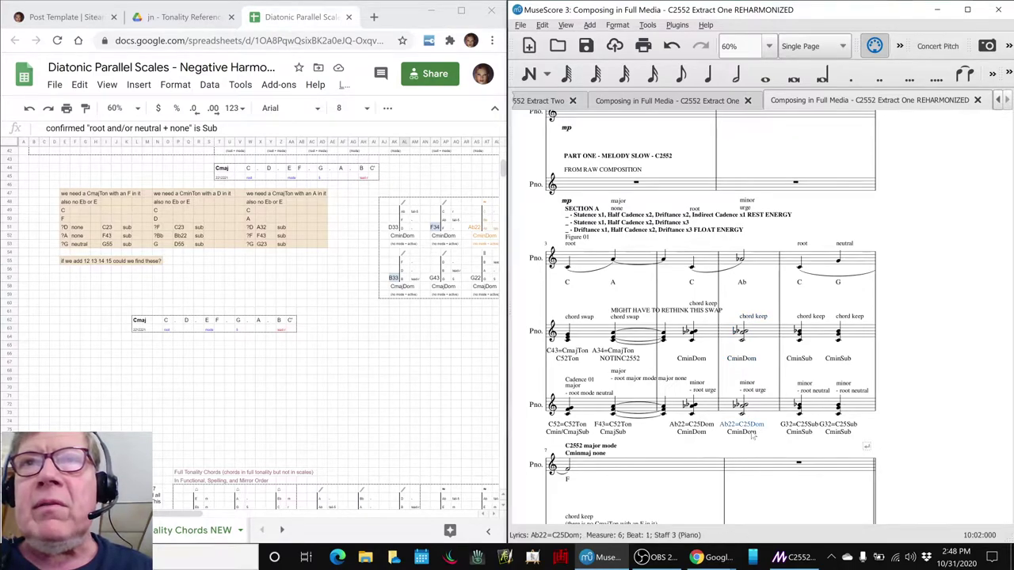
pyautogui.click(855, 426)
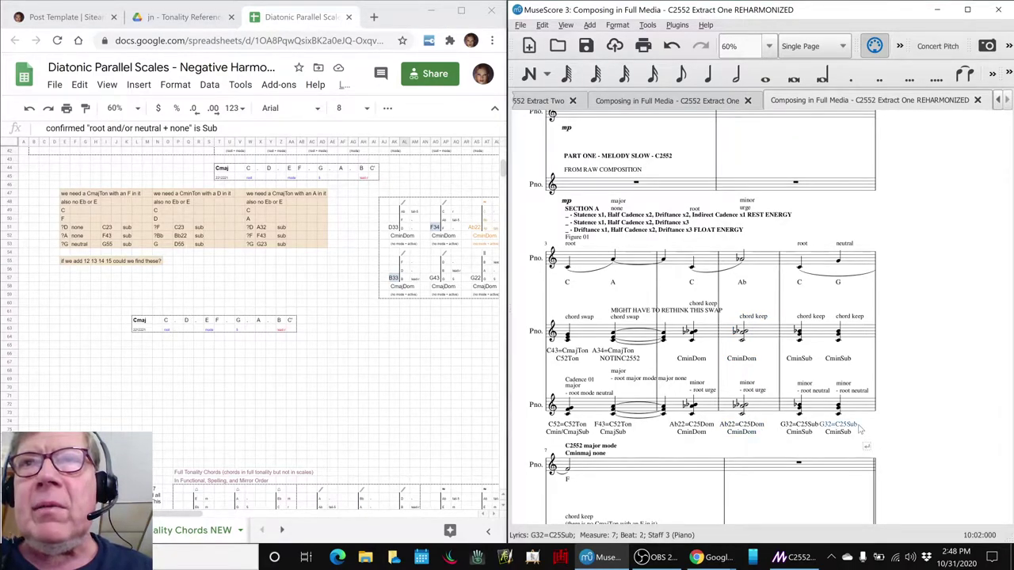
pyautogui.click(843, 432)
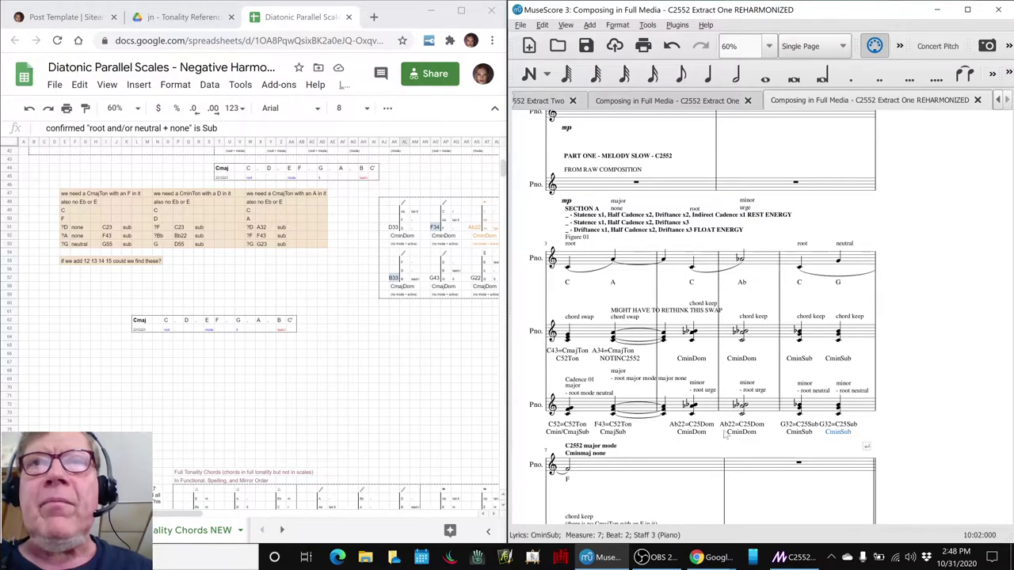
pyautogui.click(632, 427)
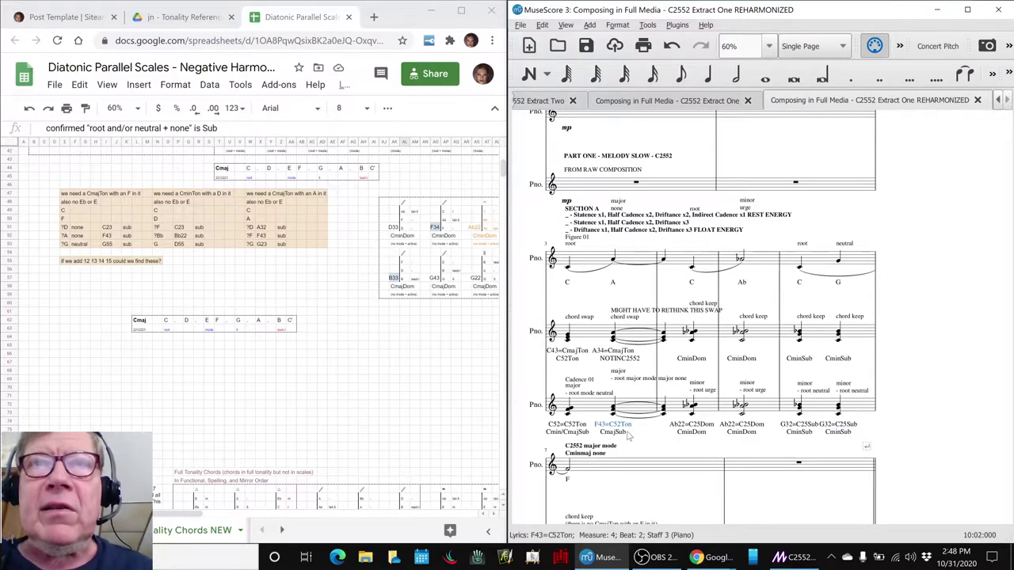
pyautogui.click(625, 432)
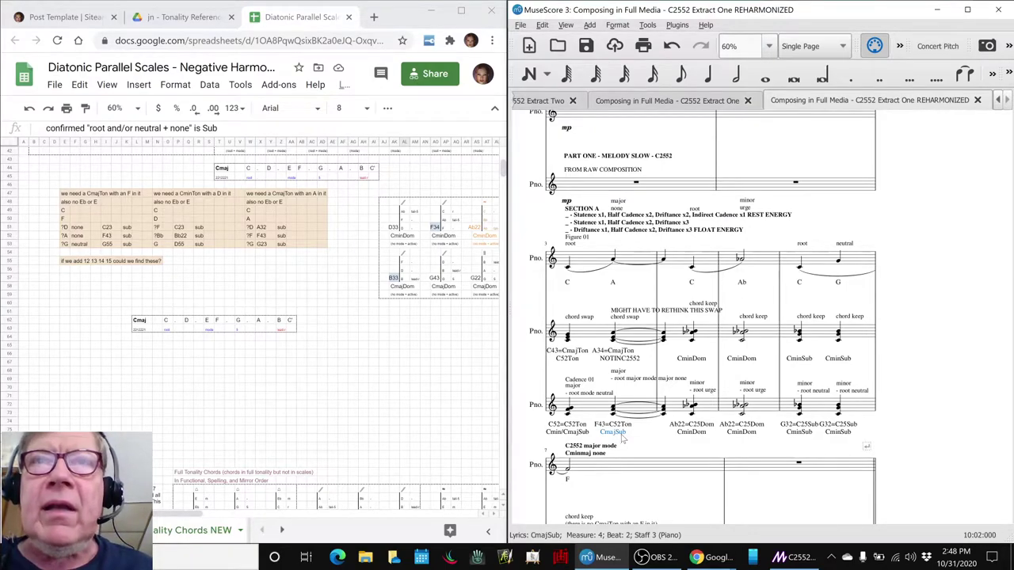
pyautogui.click(613, 263)
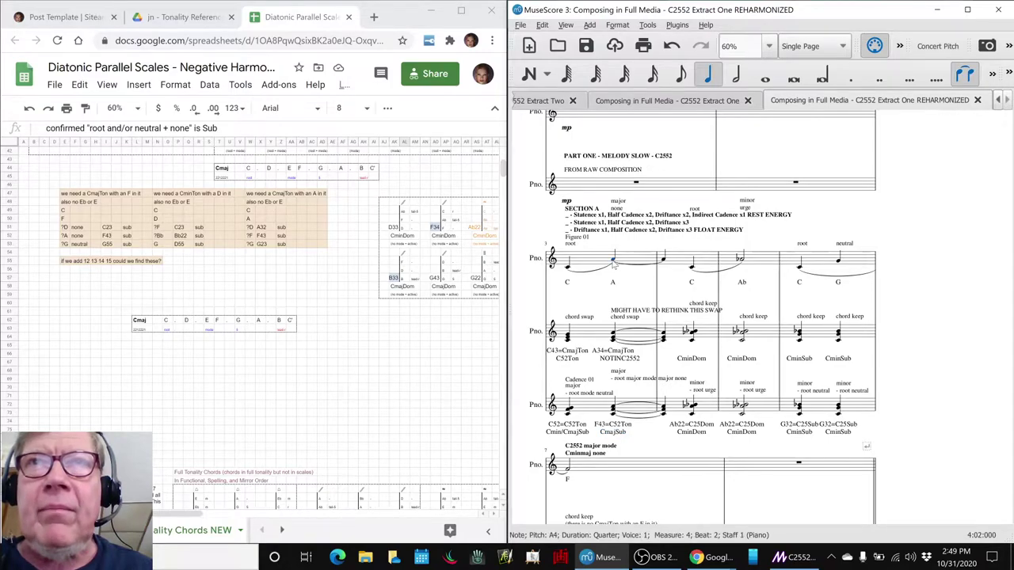
pyautogui.hotkey('alt', 'Tab')
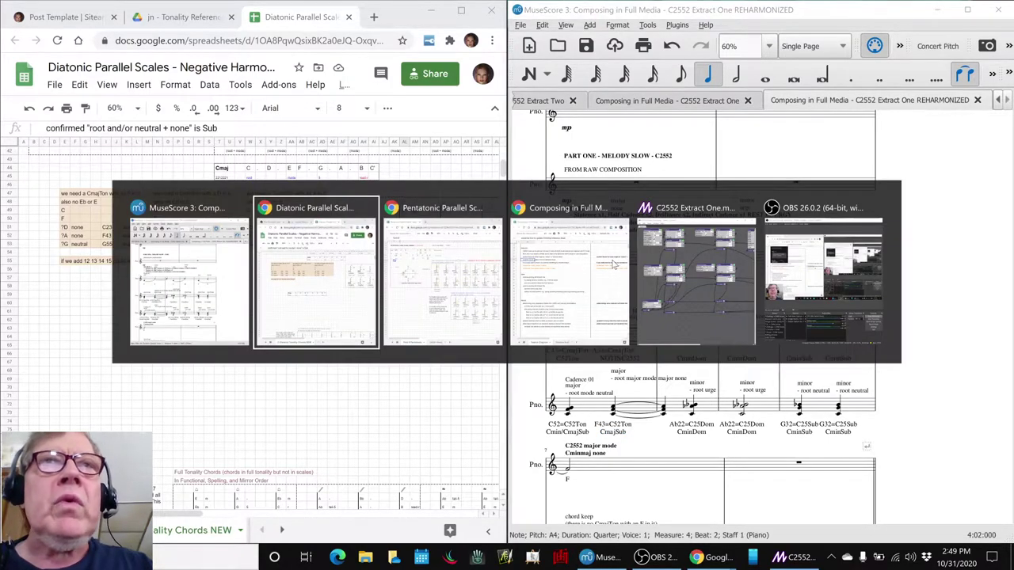
# Copy the B48 note about adding 12 13 14 15 chords into H48 and make it bold.
pyautogui.hotkey('alt', 'Tab')
pyautogui.hotkey('alt', 'Tab')
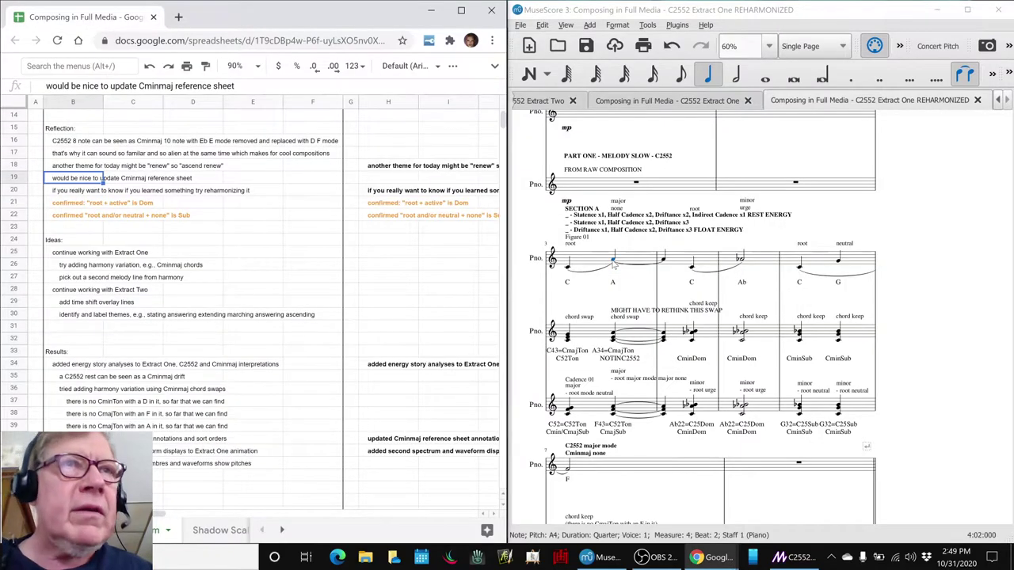
pyautogui.scroll(-5, 307, 303)
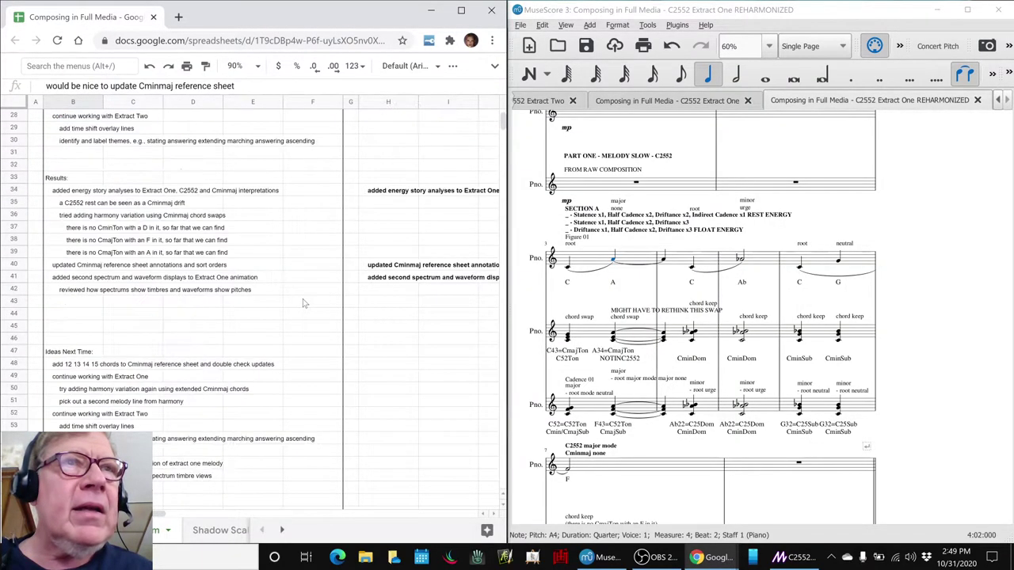
pyautogui.click(61, 368)
pyautogui.hotkey('ctrl', 'c')
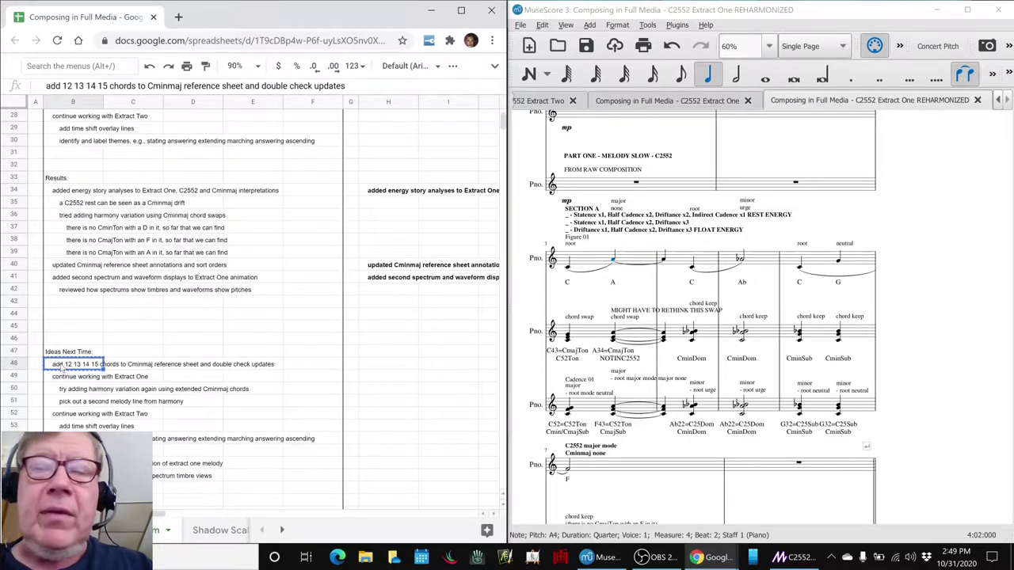
pyautogui.press('Right')
pyautogui.press('Right')
pyautogui.press('Right')
pyautogui.press('Right')
pyautogui.press('Right')
pyautogui.press('Right')
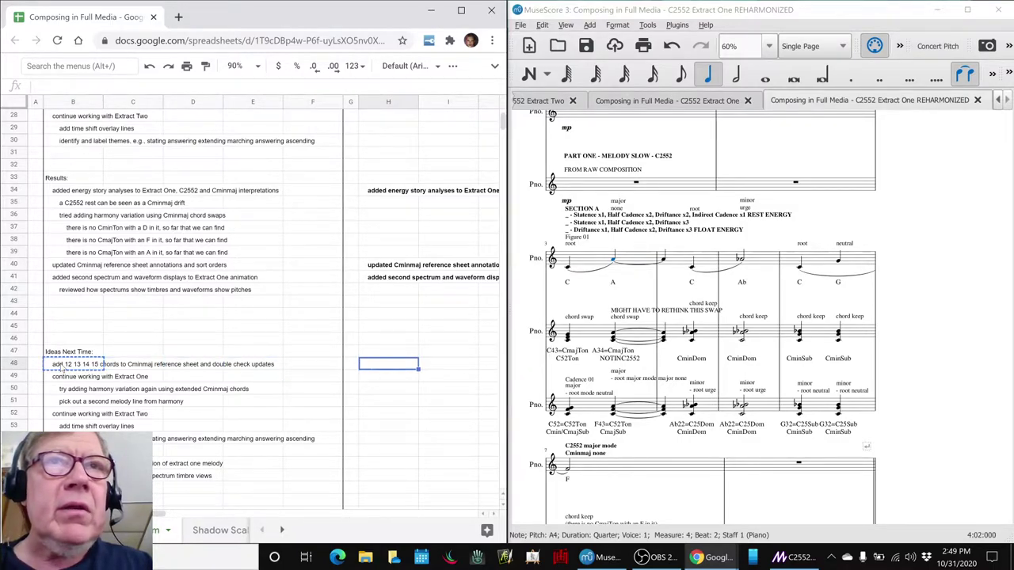
pyautogui.hotkey('ctrl', 'v')
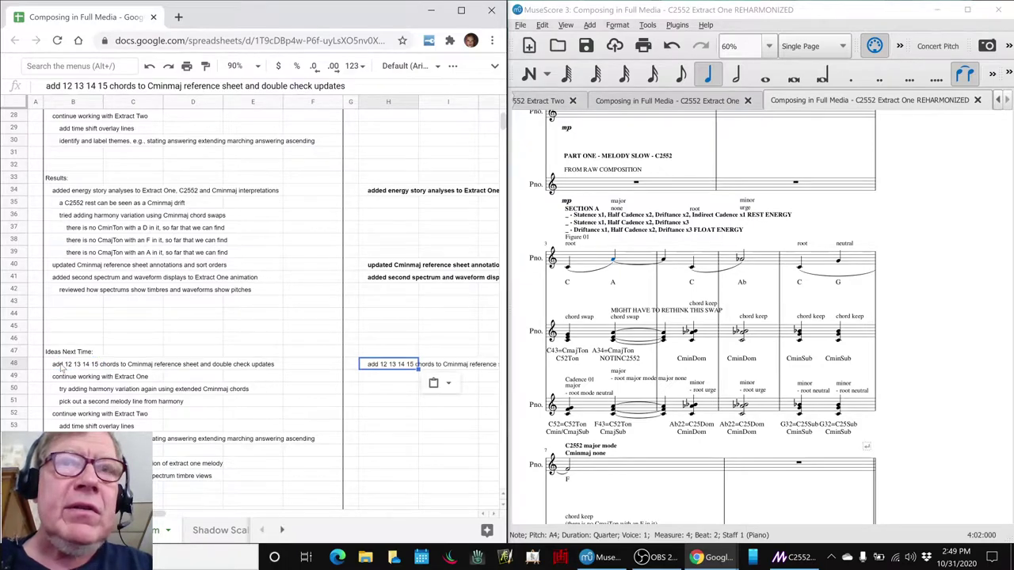
pyautogui.hotkey('ctrl', 'b')
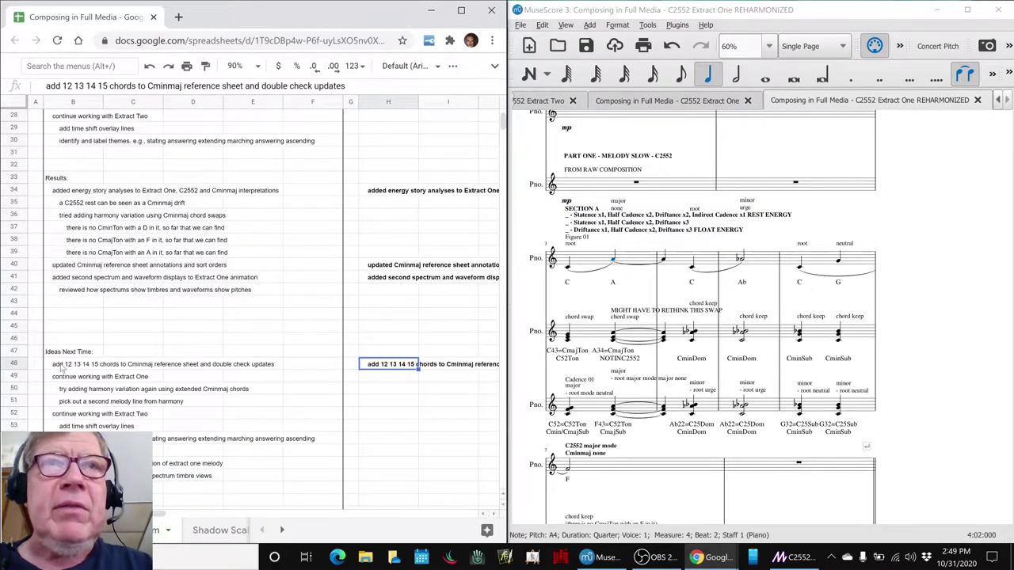
pyautogui.press('Up')
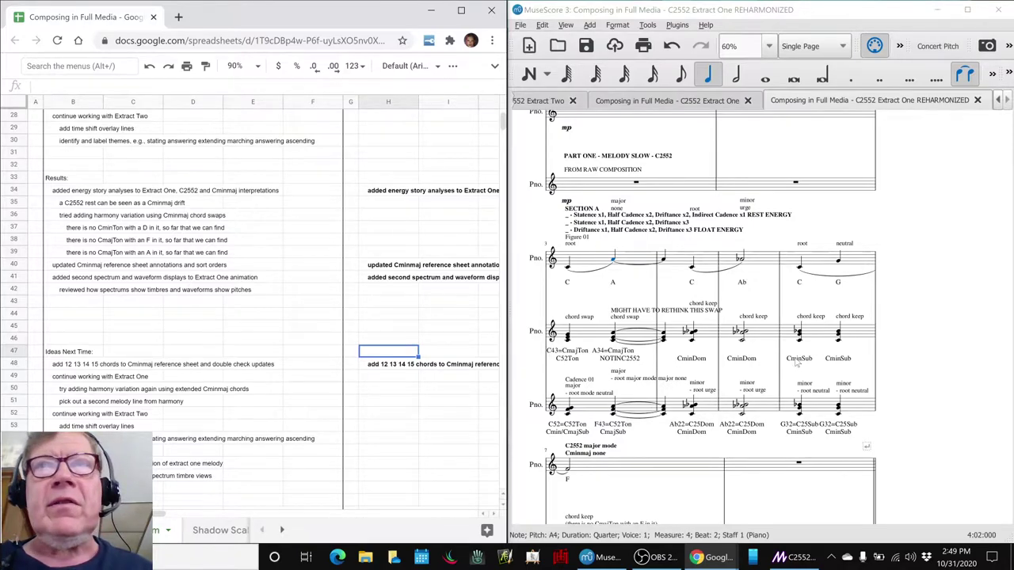
# Clear the MuseScore selection and bring up the Diatonic Parallel Scales spreadsheet.
pyautogui.click(942, 351)
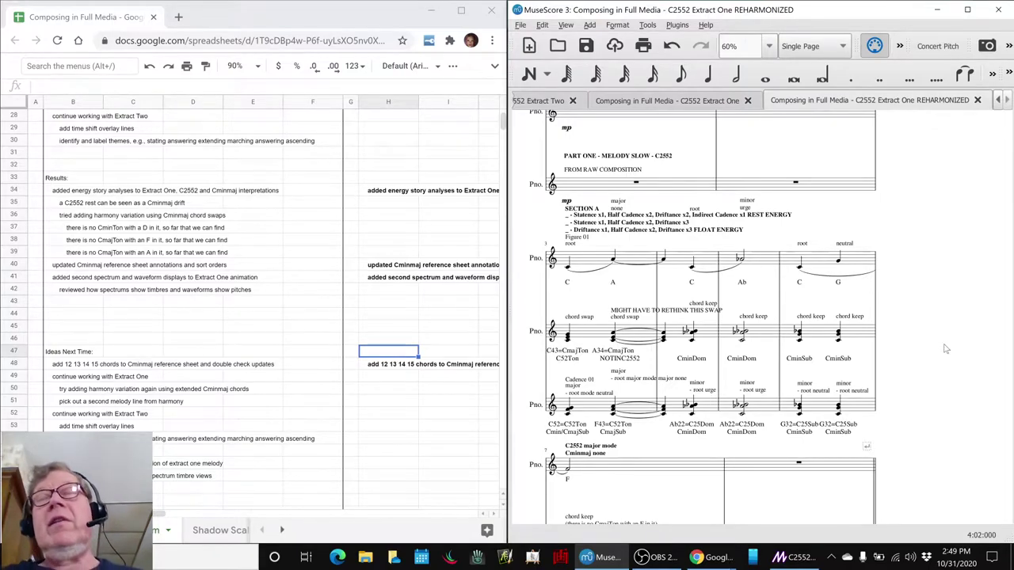
pyautogui.hotkey('alt', 'Tab')
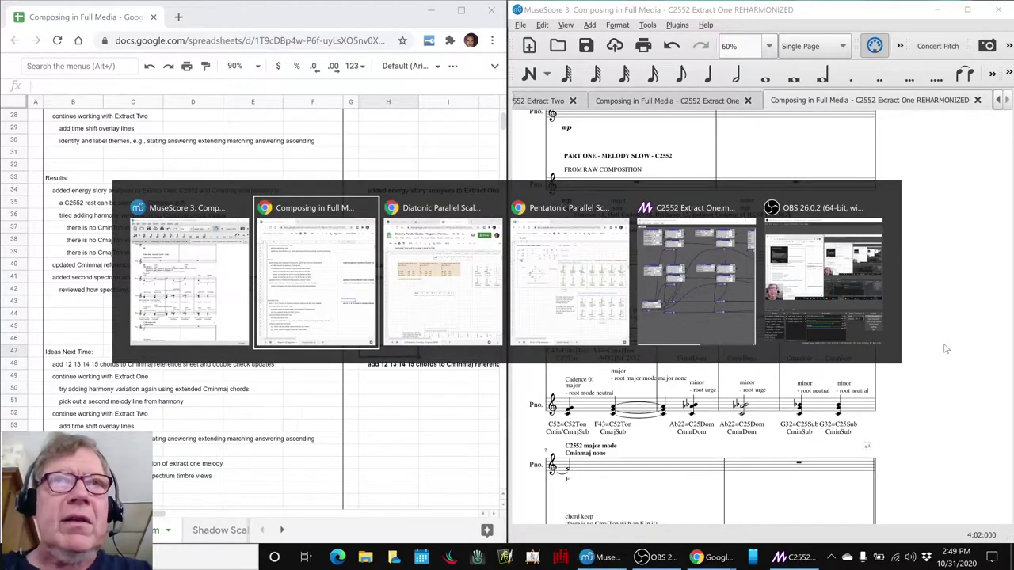
pyautogui.hotkey('alt', 'Tab')
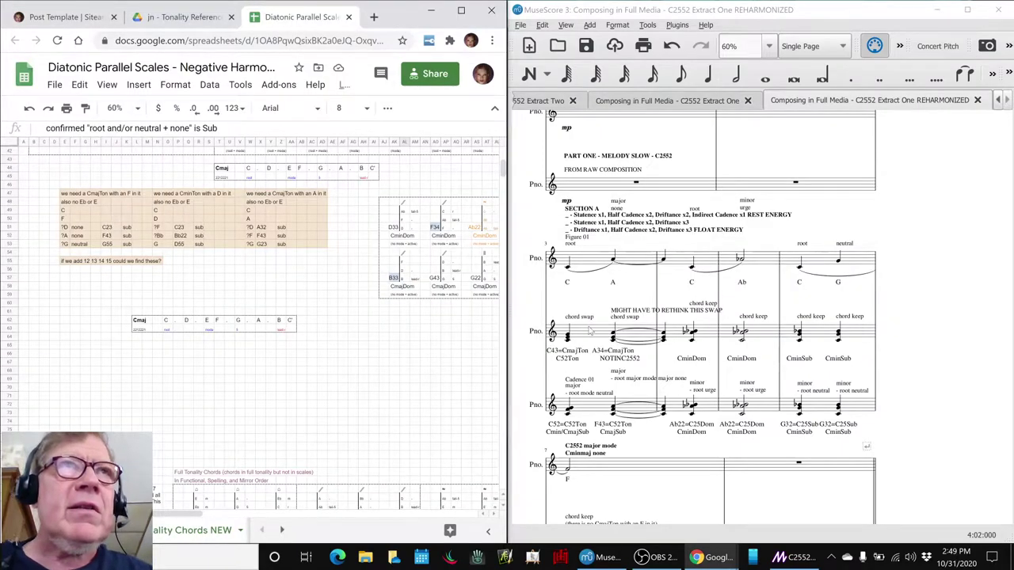
# Inspect the C34 /43 entry in the Cmin/Cmaj Scale Chords table, then scroll down to Full Tonality Chords.
pyautogui.scroll(10, 307, 271)
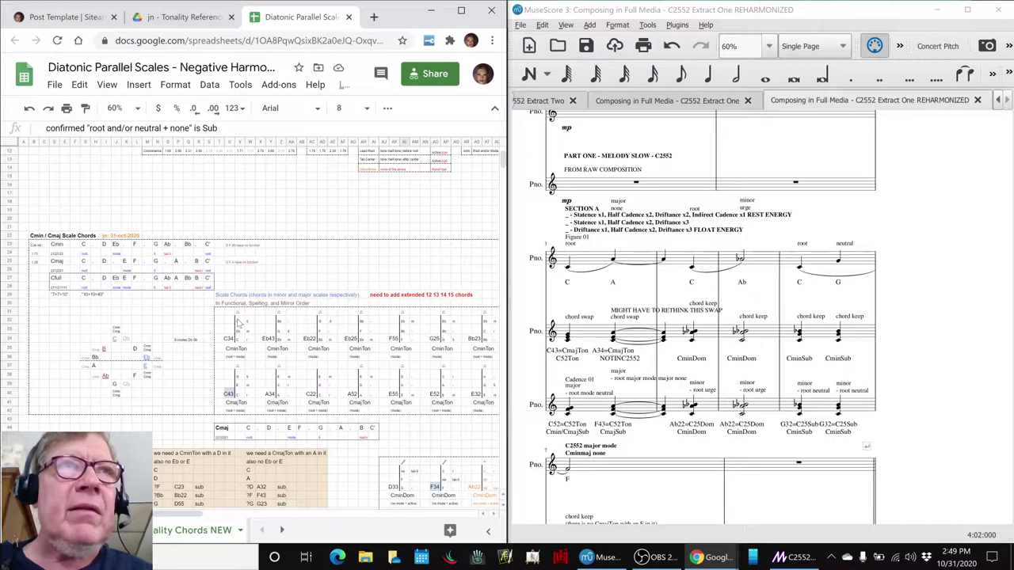
pyautogui.click(34, 246)
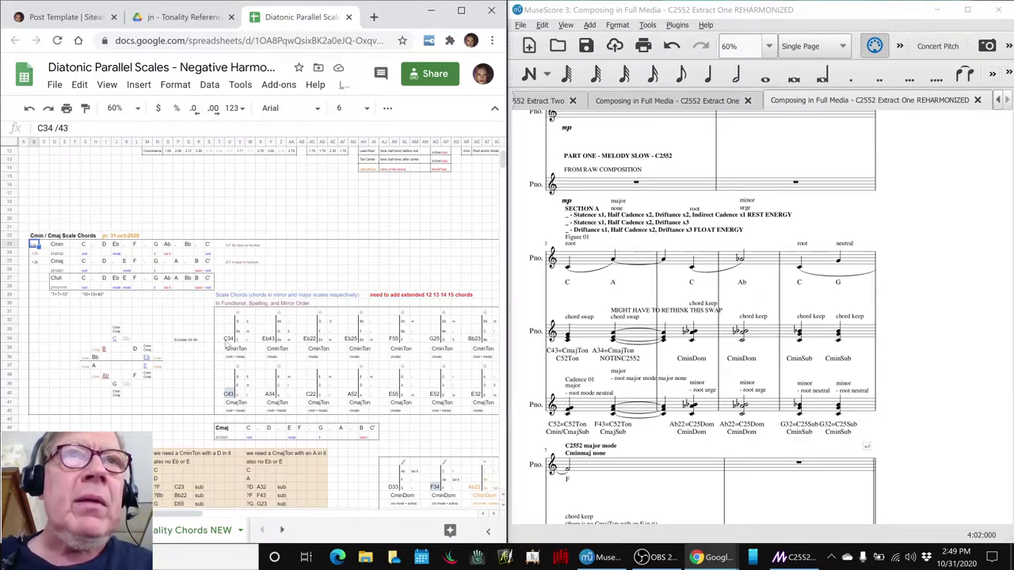
pyautogui.click(224, 339)
pyautogui.scroll(-4, 224, 339)
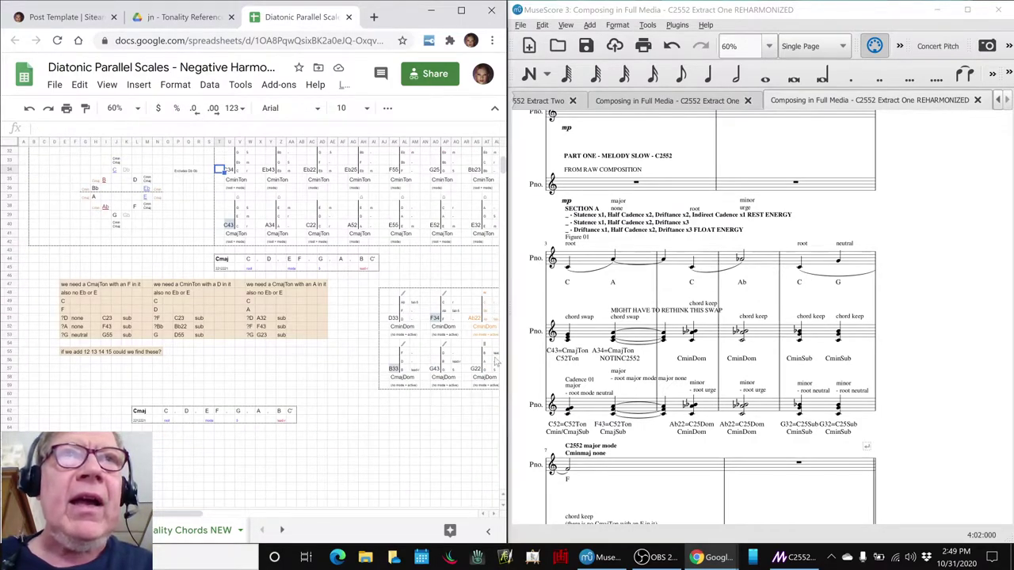
pyautogui.scroll(2, 444, 271)
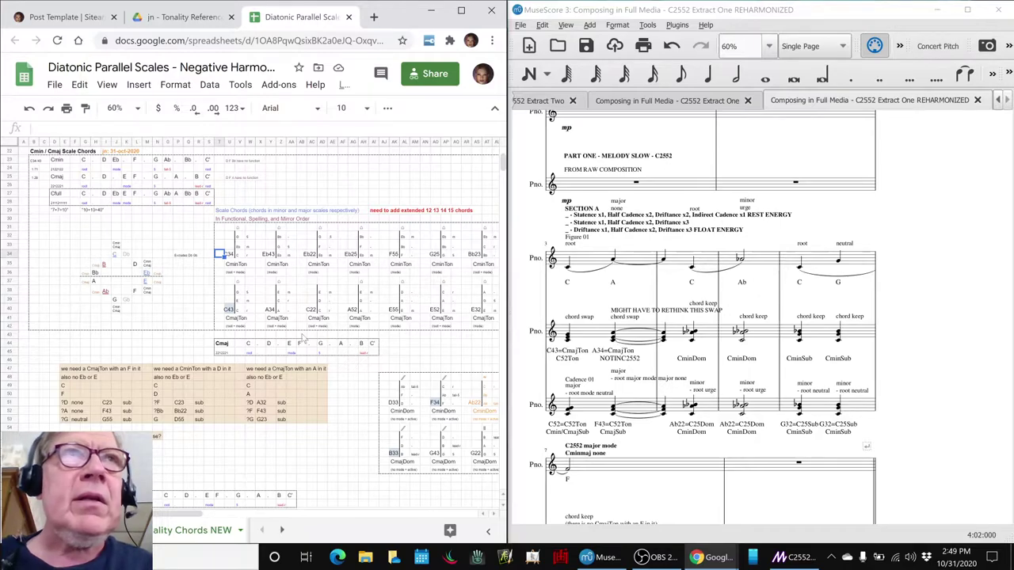
pyautogui.scroll(-3, 301, 337)
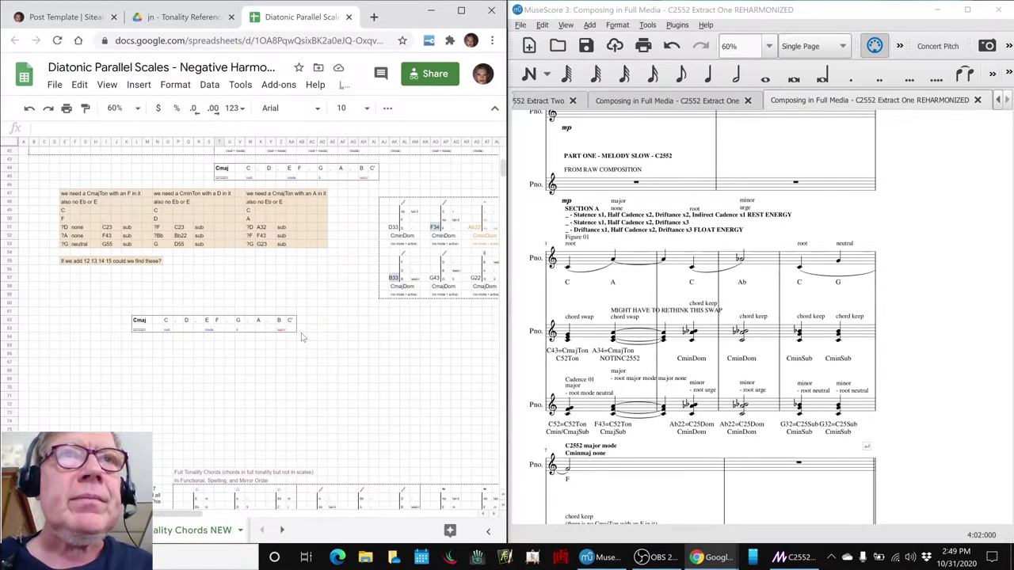
pyautogui.scroll(-3, 301, 336)
pyautogui.moveTo(190, 513); pyautogui.dragTo(269, 513)
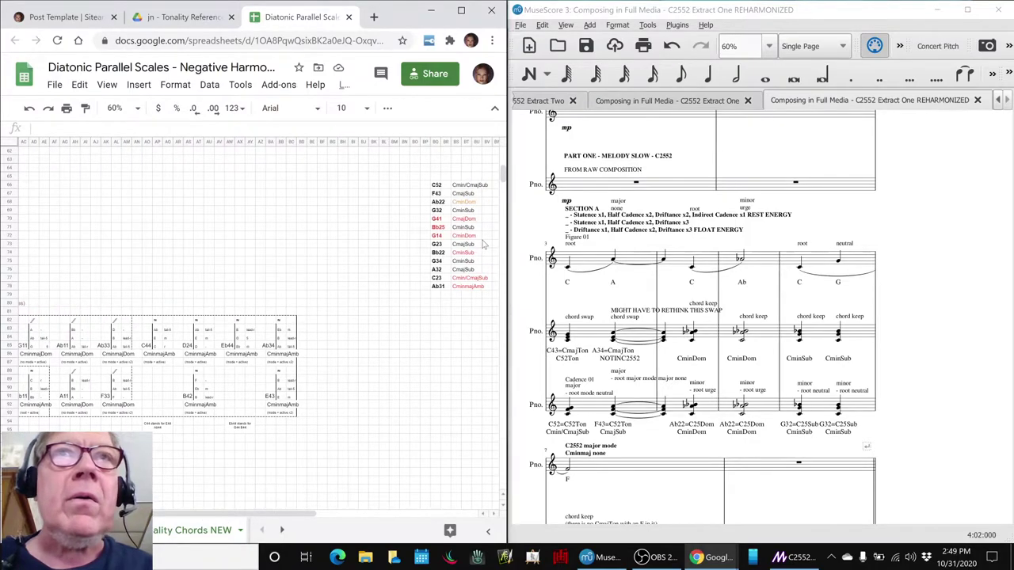
# Check the G14 and Ab31 entries in the chord list.
pyautogui.click(436, 236)
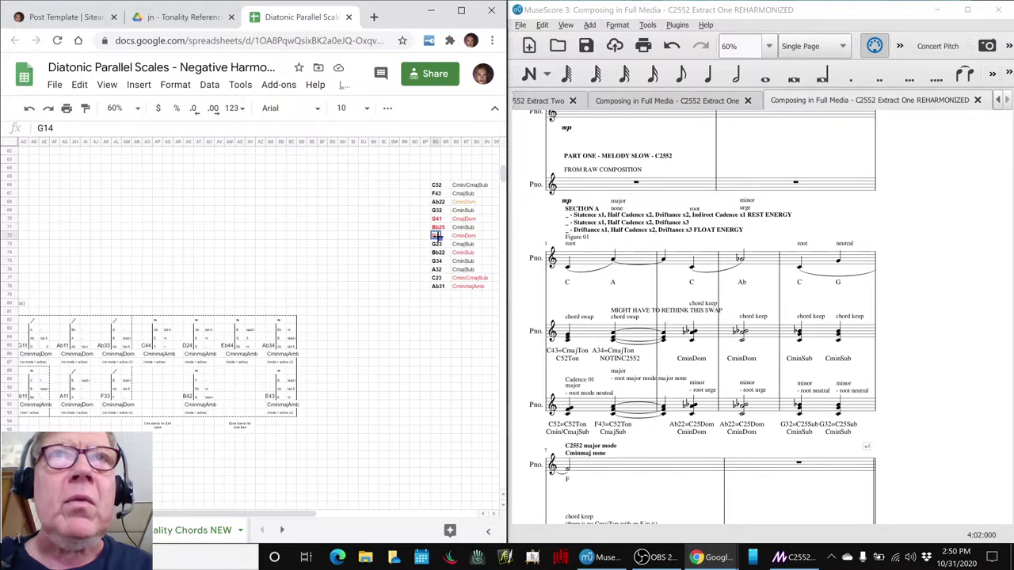
pyautogui.click(437, 286)
pyautogui.scroll(10, 419, 290)
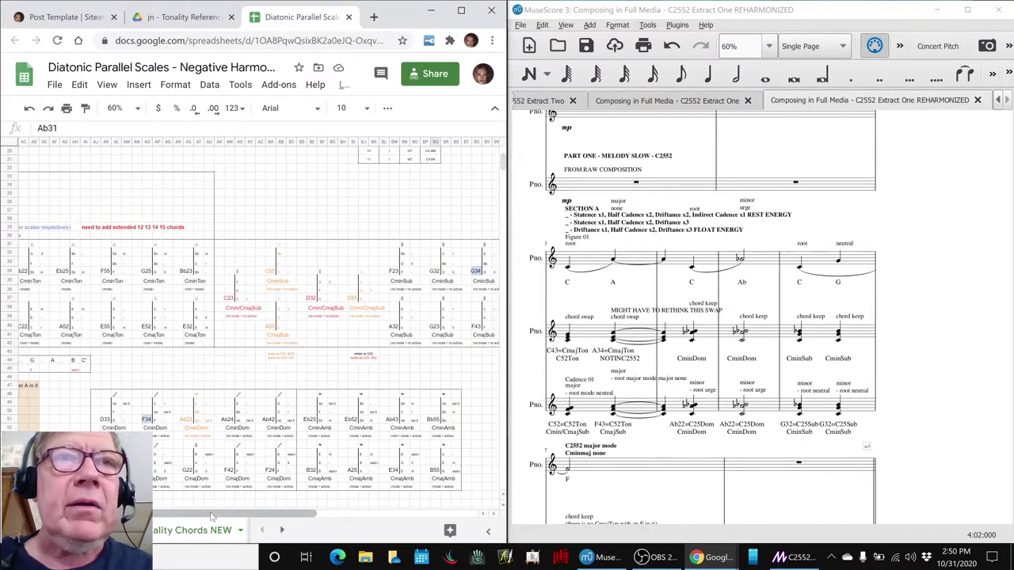
pyautogui.moveTo(212, 516); pyautogui.dragTo(298, 516)
pyautogui.scroll(-5, 331, 456)
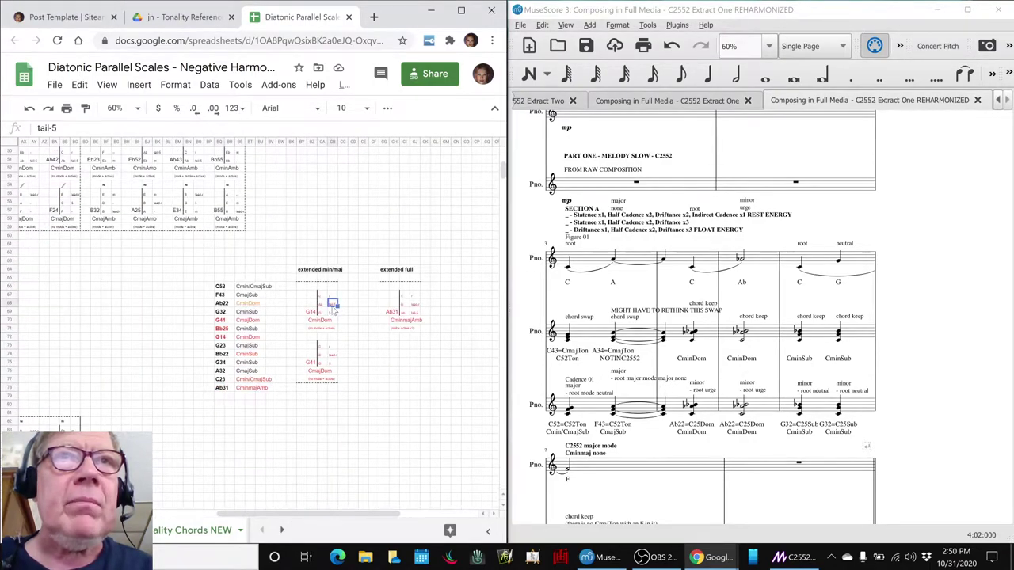
# Look over the extended min/maj chord diagrams, then return to the Composing in Full Media notes.
pyautogui.click(374, 320)
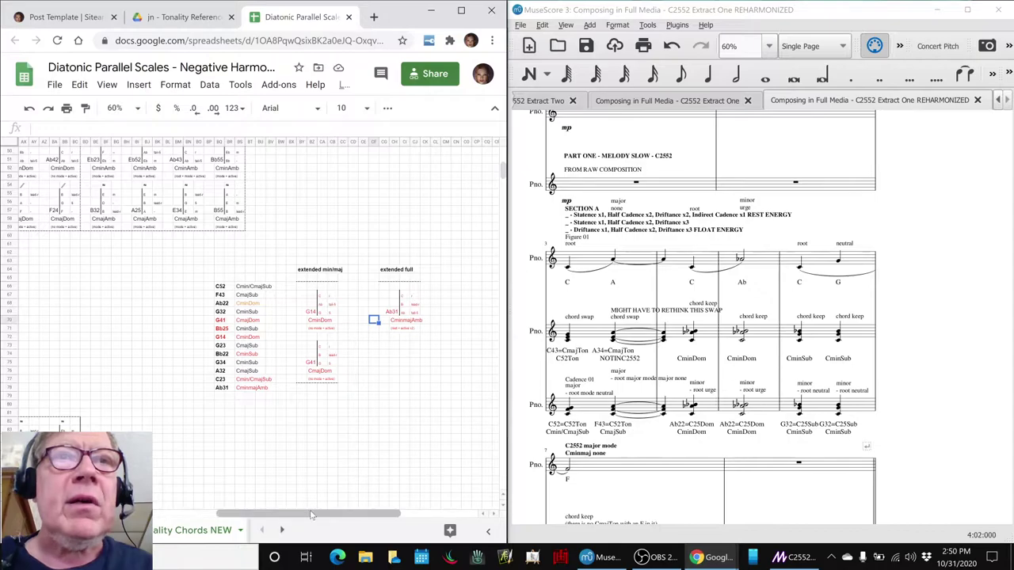
pyautogui.moveTo(312, 515); pyautogui.dragTo(287, 515)
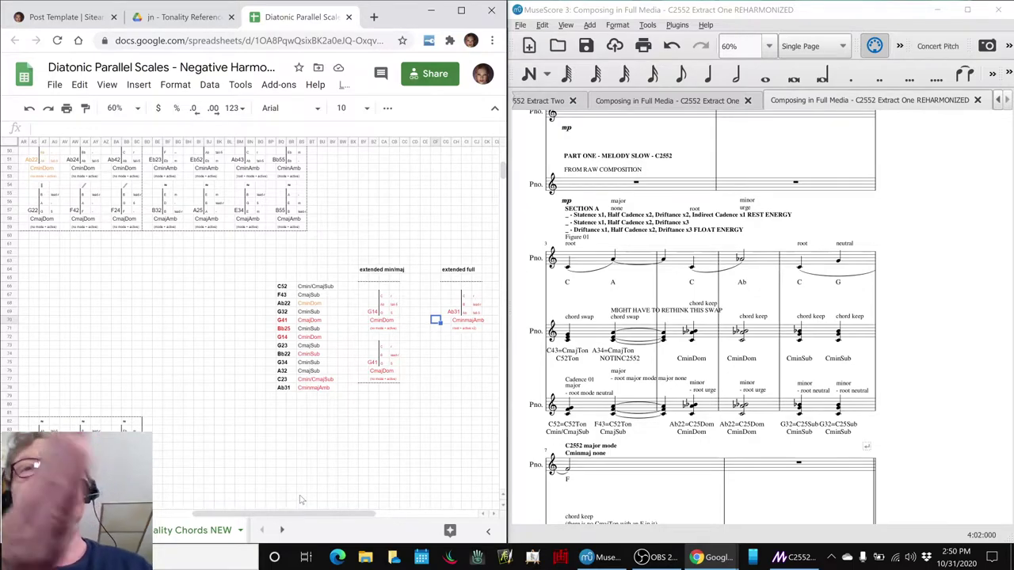
pyautogui.moveTo(291, 513); pyautogui.dragTo(255, 513)
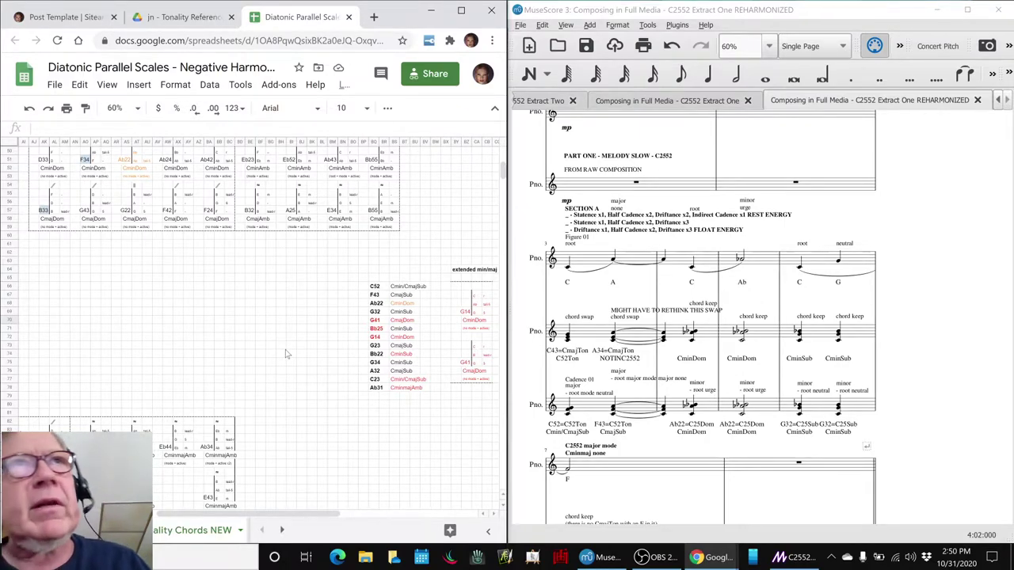
pyautogui.hotkey('alt', 'Tab')
pyautogui.hotkey('alt', 'Tab')
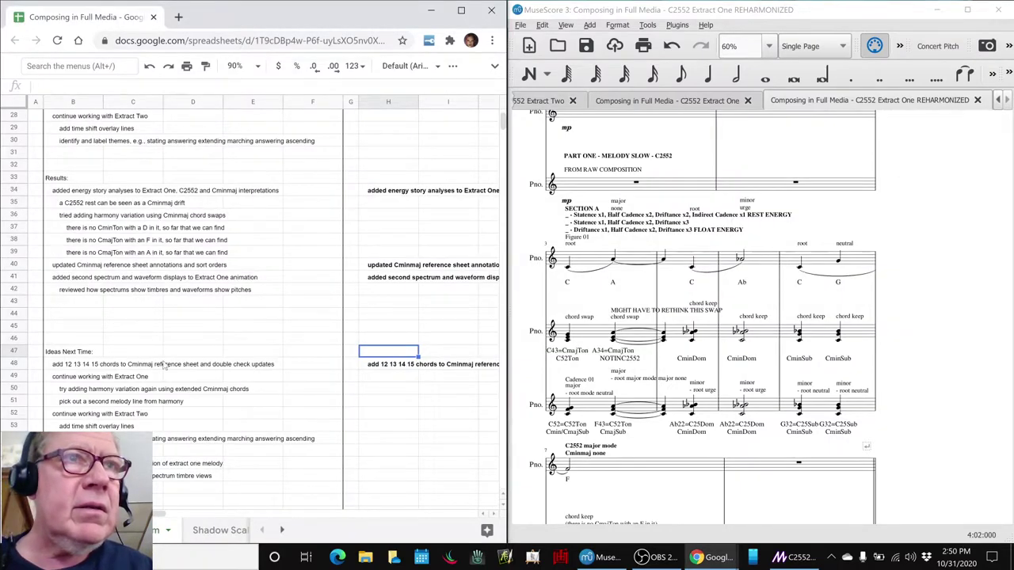
# Select the H48 note about 12 13 14 15 chords, then bring up the Magic editor.
pyautogui.click(377, 366)
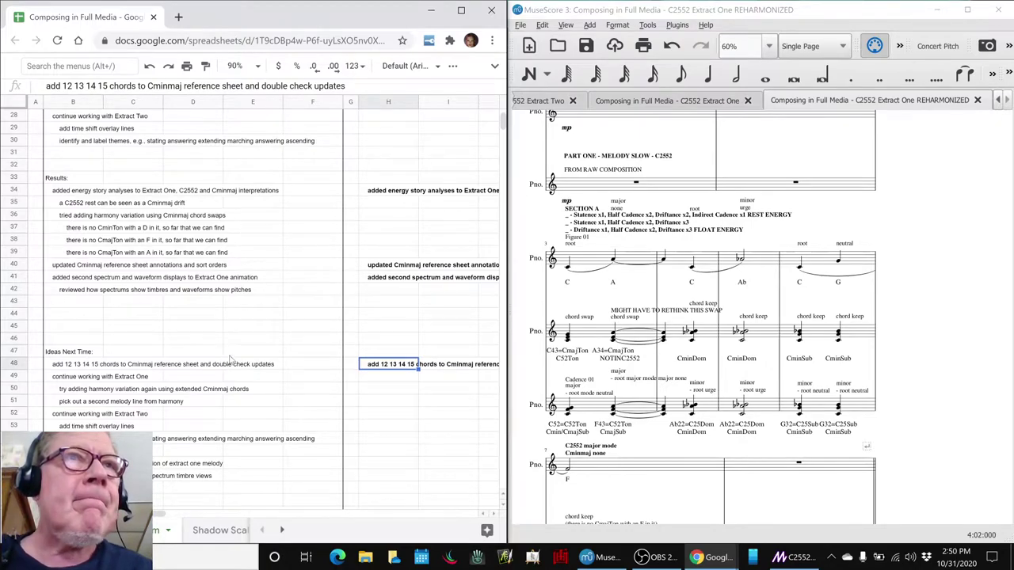
pyautogui.click(909, 394)
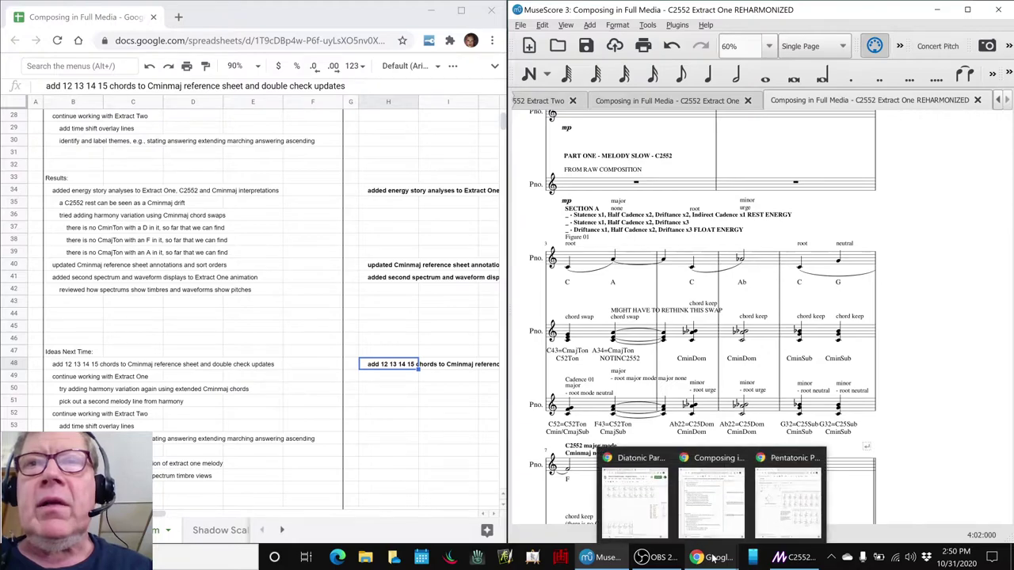
pyautogui.click(790, 561)
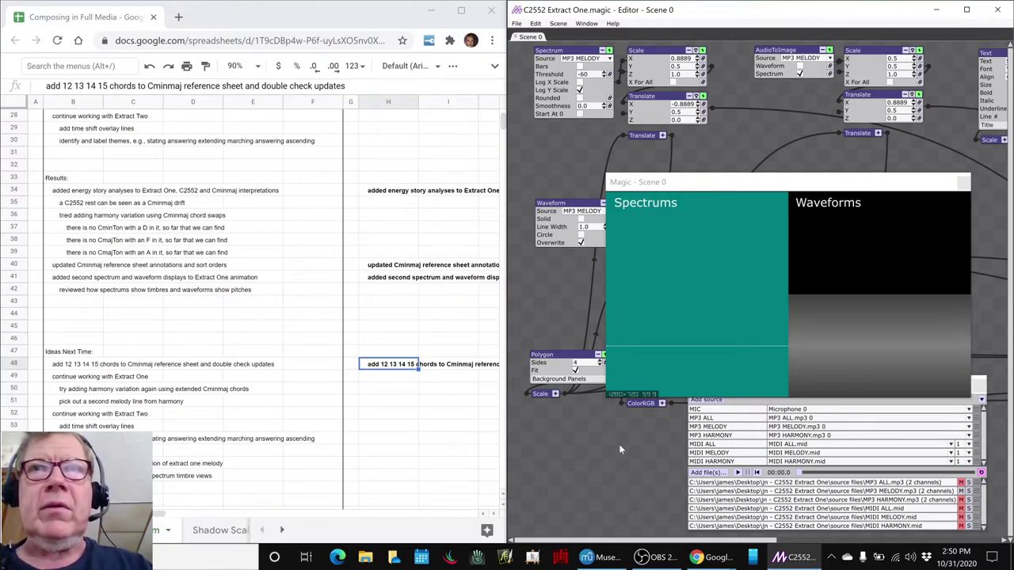
# Play the Extract One animation and move the Magic - Scene 0 preview window lower.
pyautogui.press('space')
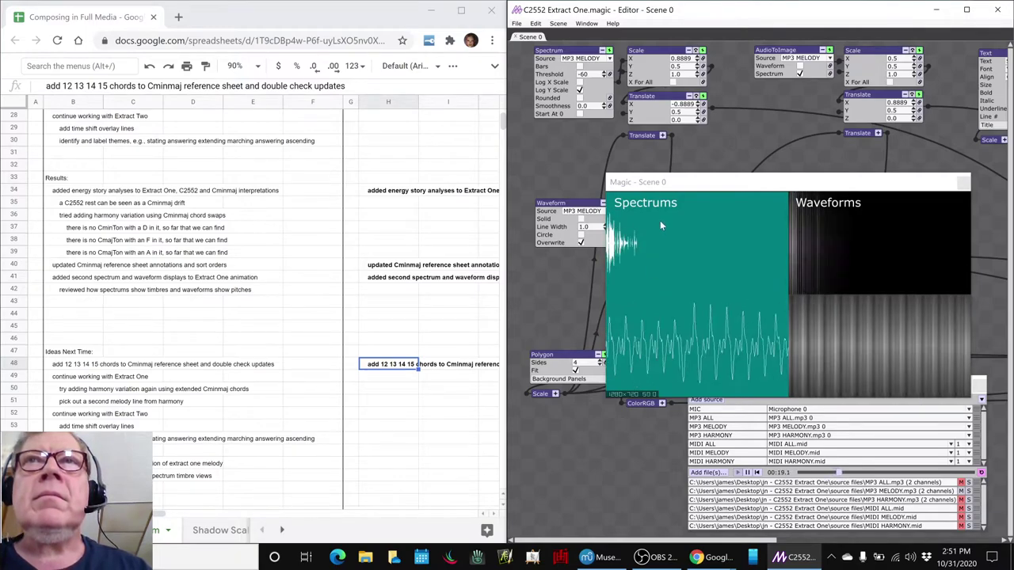
pyautogui.moveTo(712, 184); pyautogui.dragTo(730, 255)
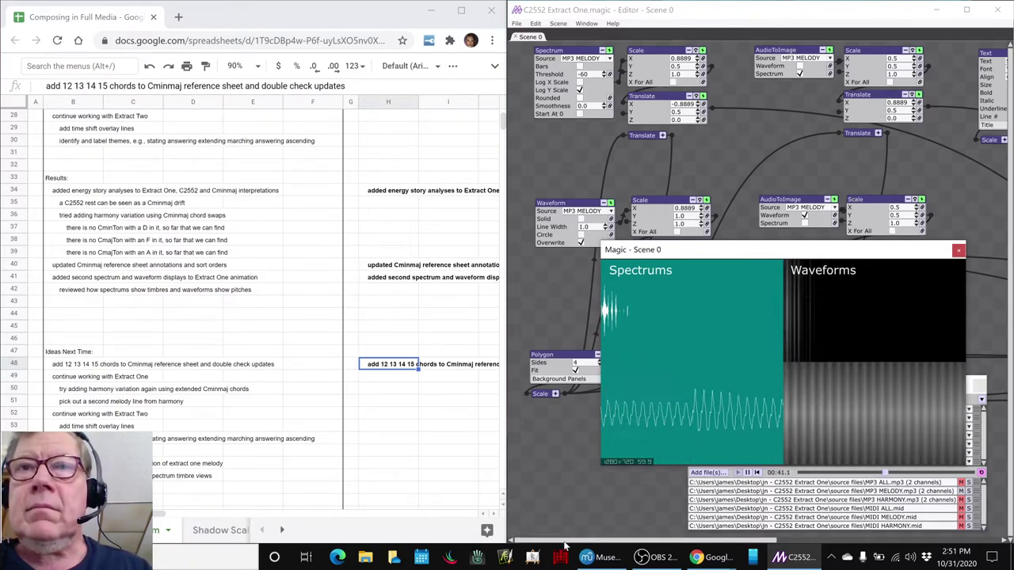
# Expand the Spectrums and Waveforms Translate nodes, showing X −1.3889 and 0.3889 at Y 0.9.
pyautogui.moveTo(566, 540); pyautogui.dragTo(630, 547)
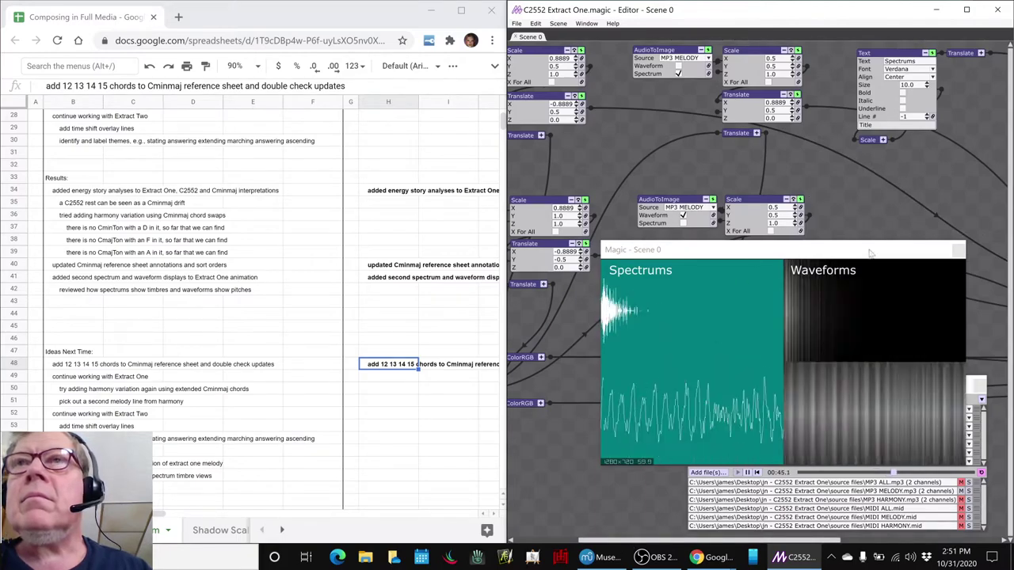
pyautogui.moveTo(694, 544); pyautogui.dragTo(721, 547)
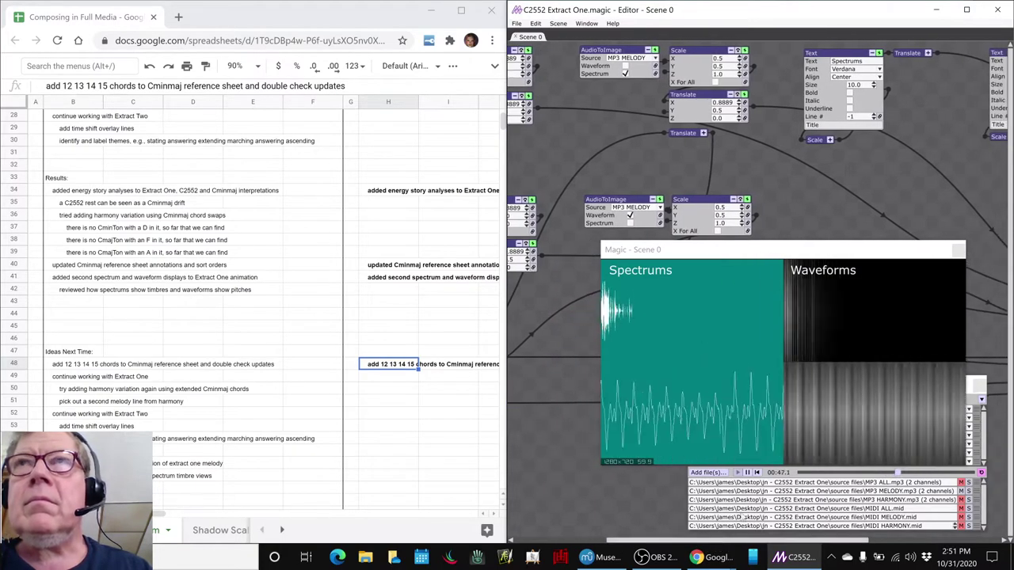
pyautogui.click(928, 53)
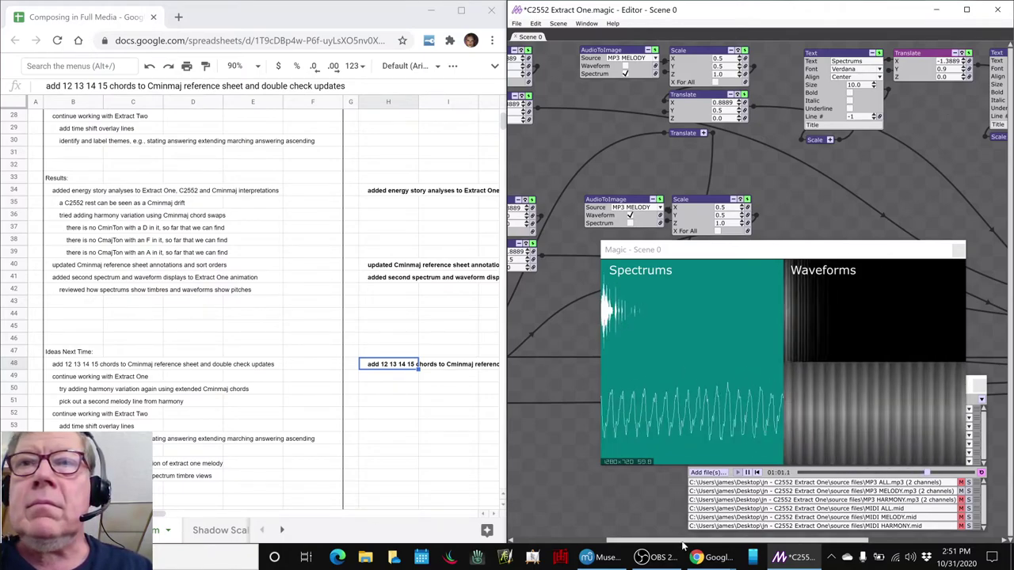
pyautogui.moveTo(680, 541); pyautogui.dragTo(779, 542)
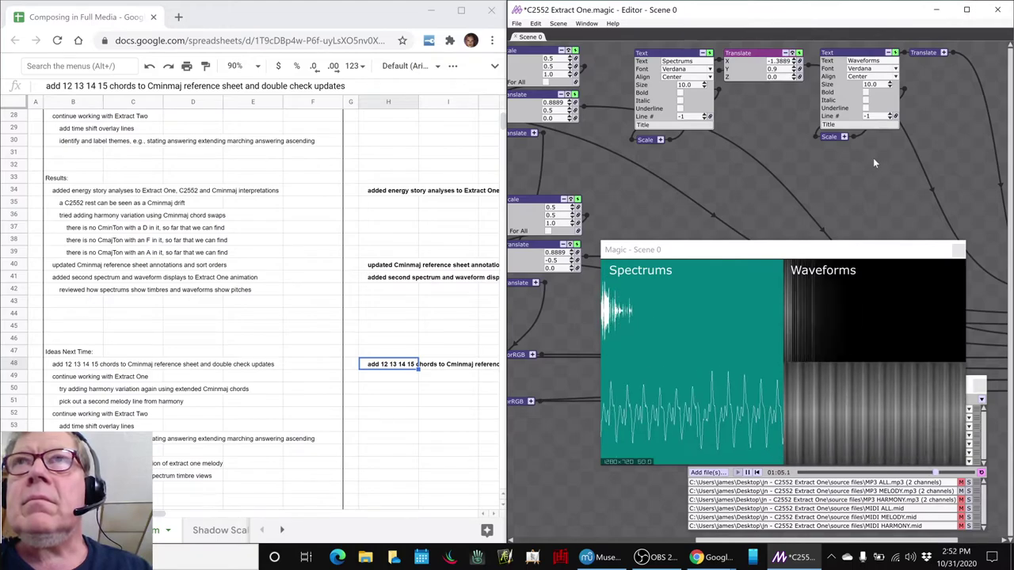
pyautogui.click(943, 52)
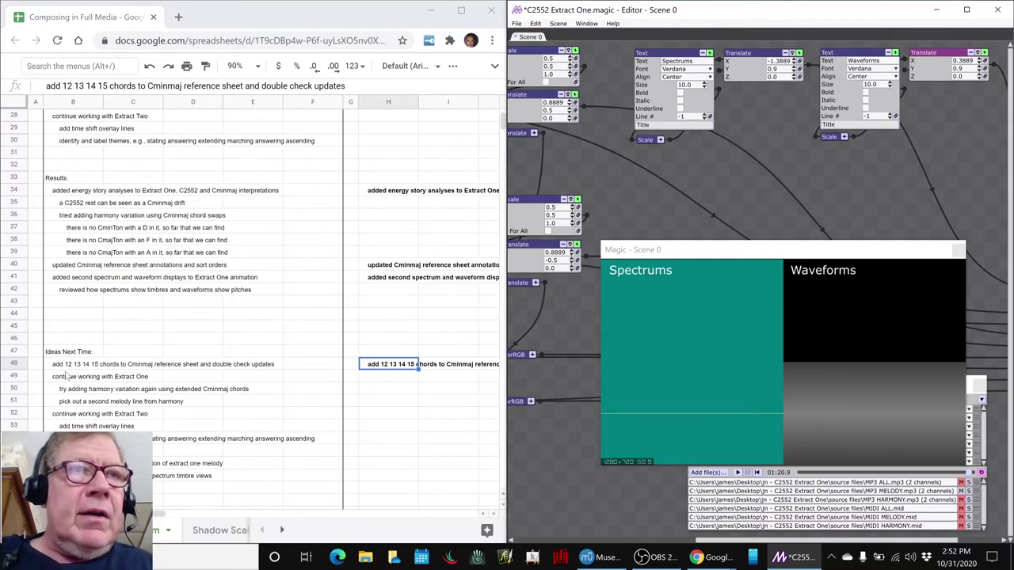
# Select note B55 'continue working with Animation' in the session sheet, then bring OBS Studio forward.
pyautogui.scroll(-2, 68, 377)
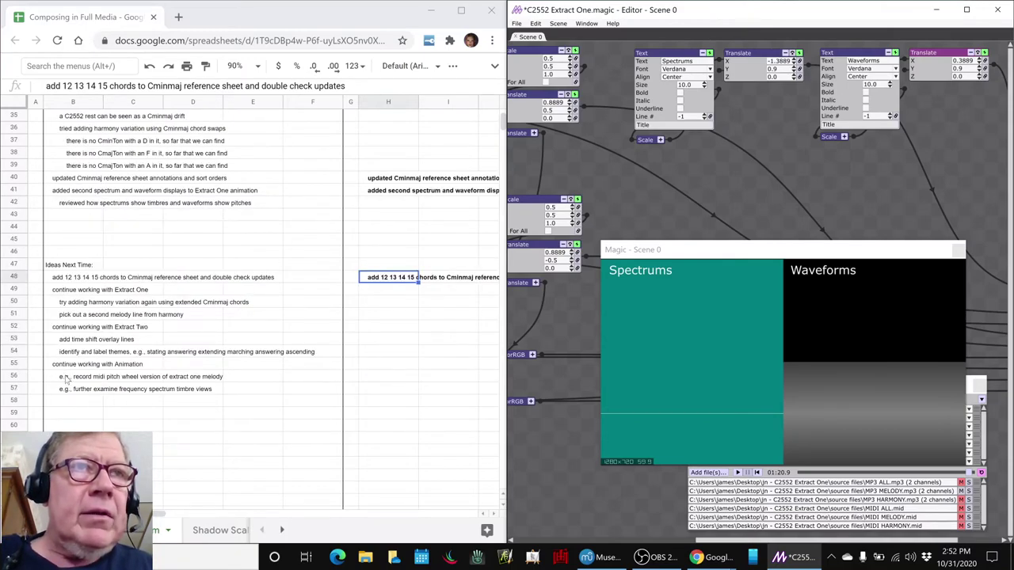
pyautogui.click(63, 369)
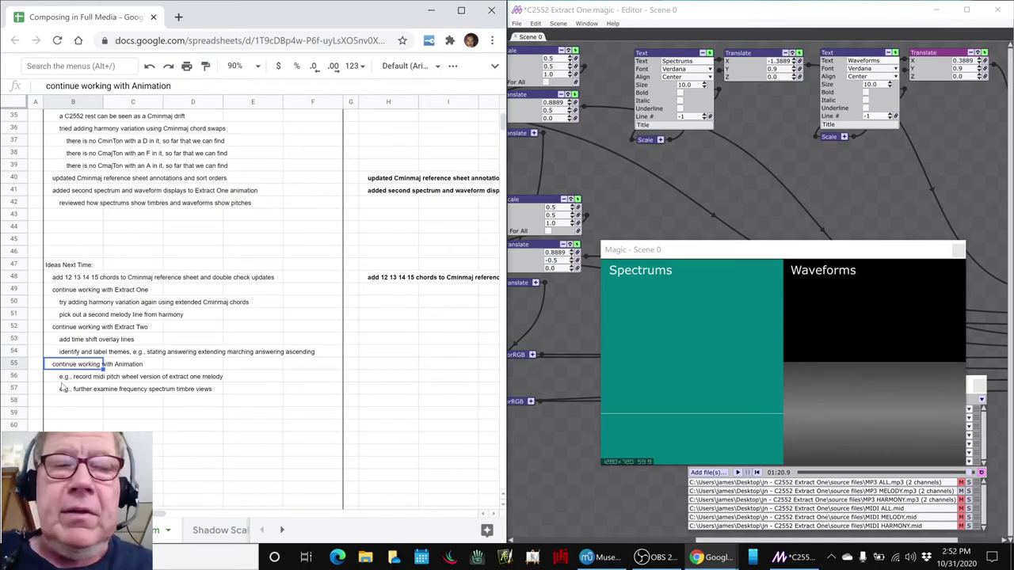
pyautogui.hotkey('alt', 'Tab')
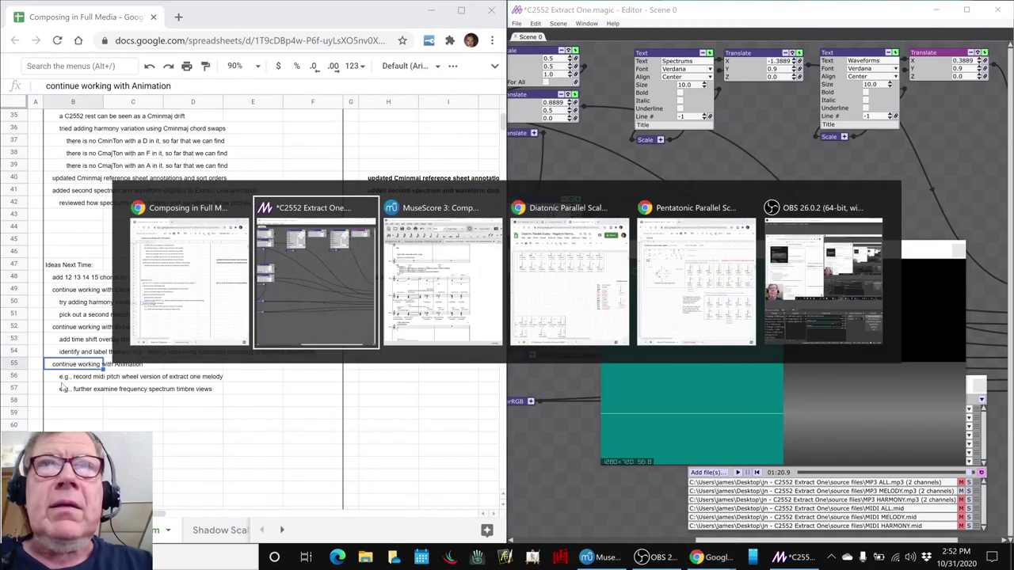
pyautogui.hotkey('alt', 'Tab')
pyautogui.hotkey('alt', 'Tab')
pyautogui.hotkey('alt', 'Tab')
pyautogui.hotkey('alt', 'Tab')
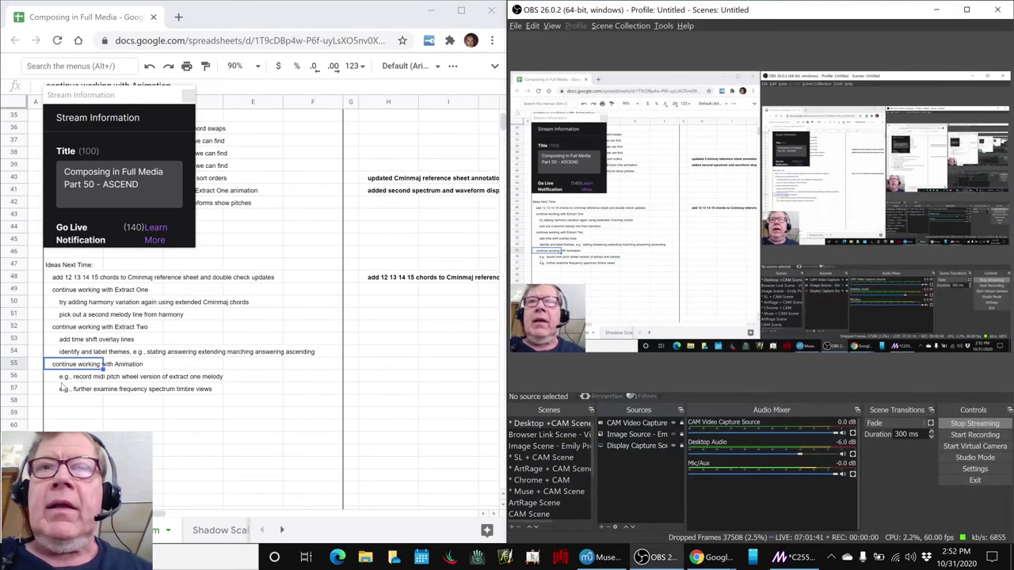